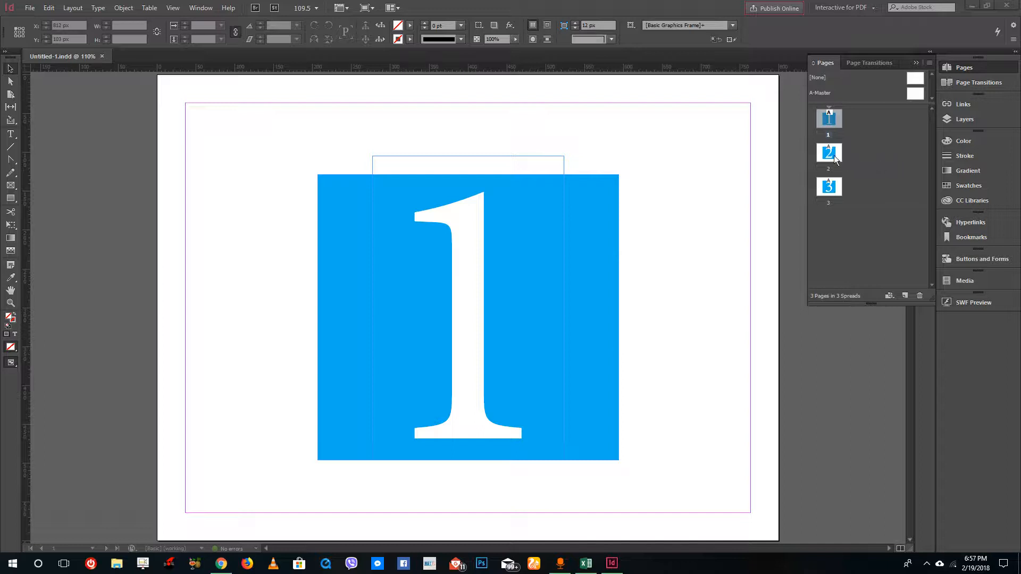
Step: Look at pages 3 and 1, and open the A-Master page for editing
{"action": "double_click", "coordinate": [835, 190]}
{"action": "double_click", "coordinate": [833, 125]}
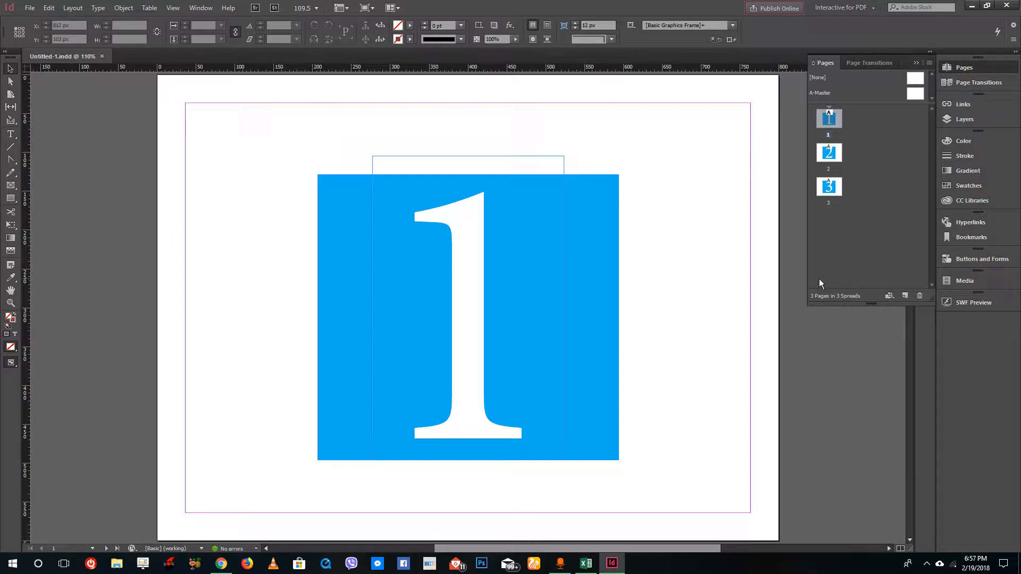
{"action": "double_click", "coordinate": [913, 94]}
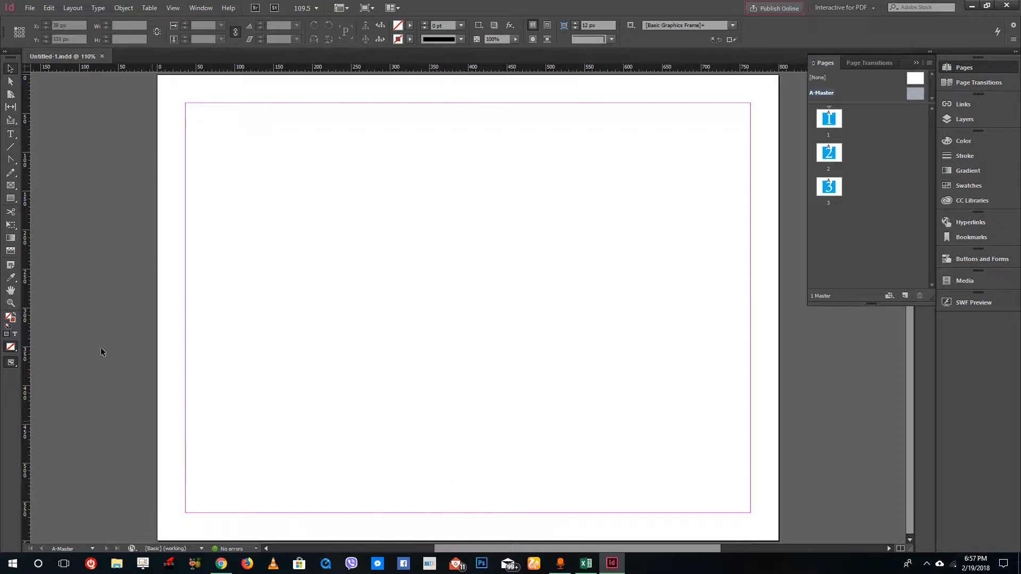
Step: Restore and shift the application window to reach the hidden pen tool variants, choose the Pen tool and maximize the window again
{"action": "left_click", "coordinate": [9, 162]}
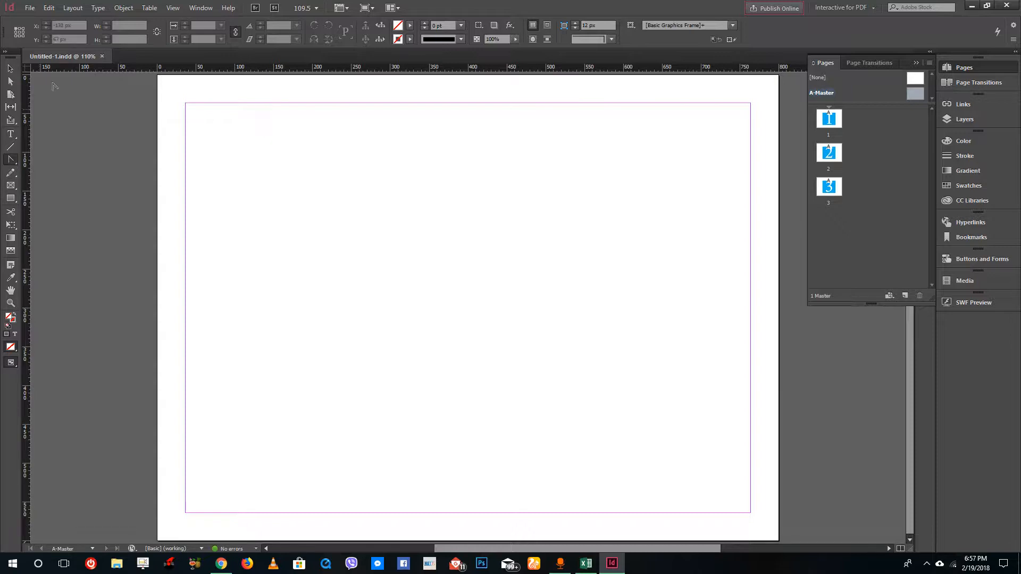
{"action": "left_click", "coordinate": [988, 6]}
{"action": "left_click", "coordinate": [36, 165]}
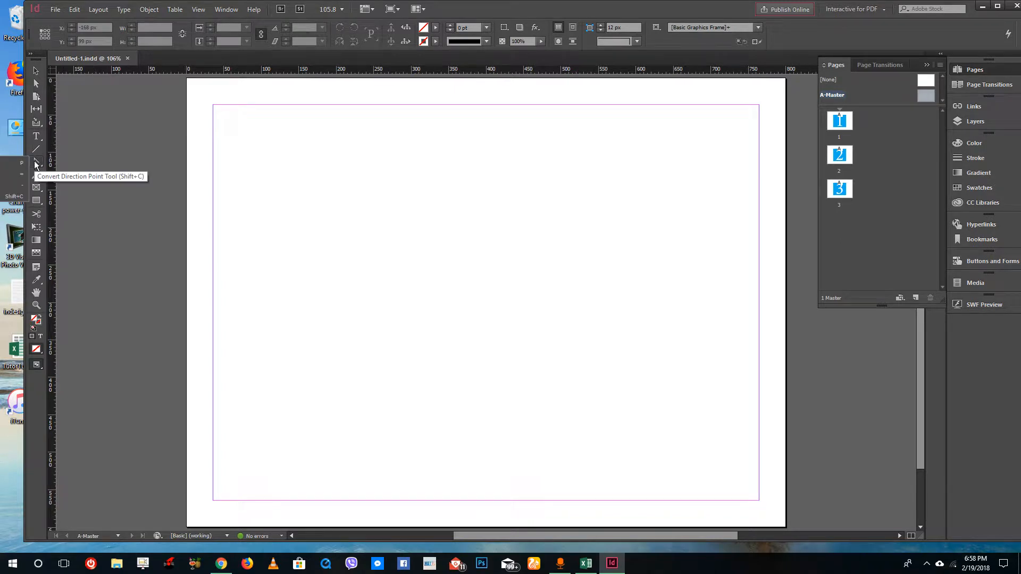
{"action": "left_click", "coordinate": [460, 3]}
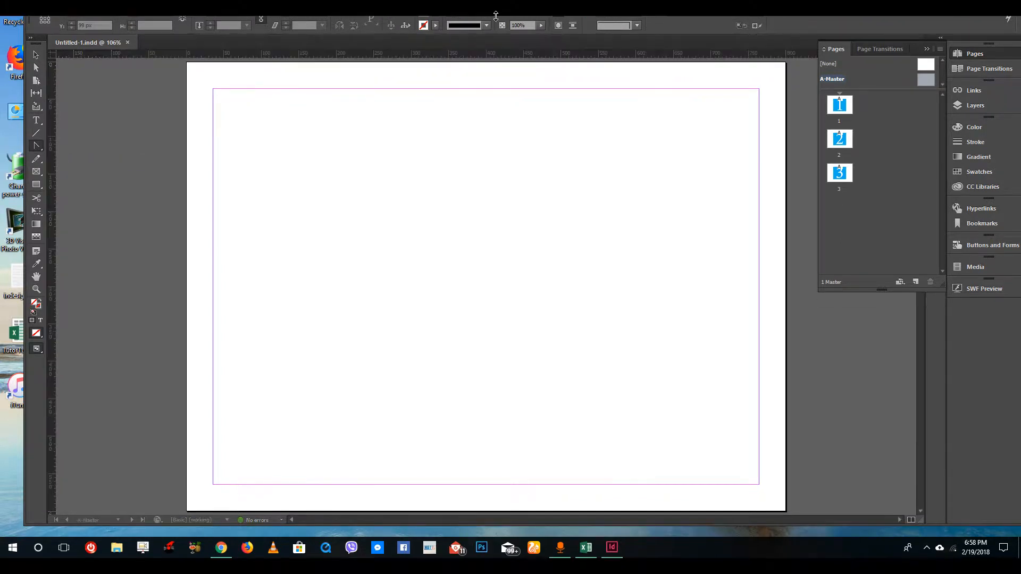
{"action": "left_click_drag", "start_coordinate": [456, 7], "coordinate": [613, 12]}
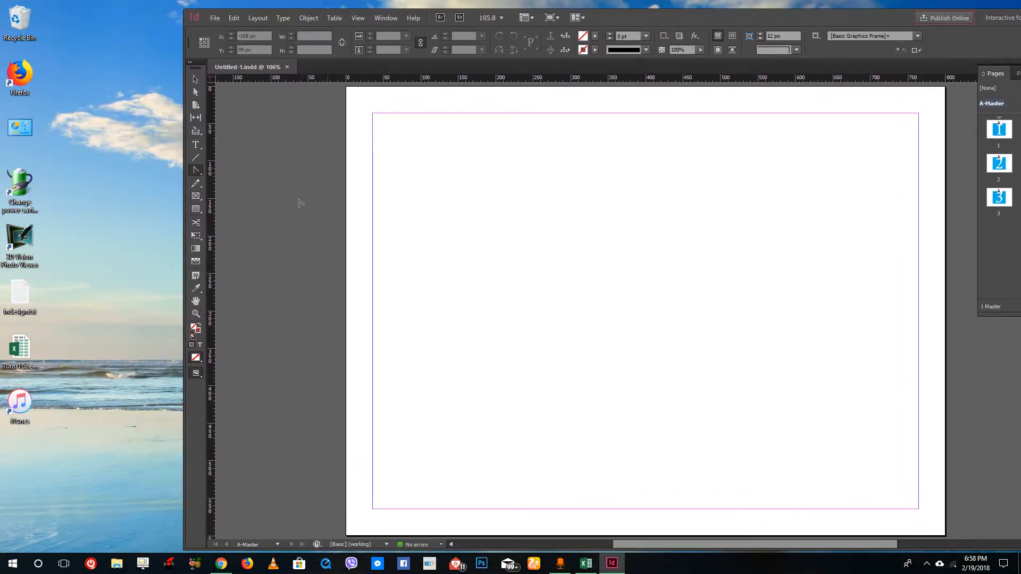
{"action": "left_click_drag", "start_coordinate": [199, 174], "coordinate": [132, 171]}
{"action": "left_click_drag", "start_coordinate": [882, 19], "coordinate": [670, 32]}
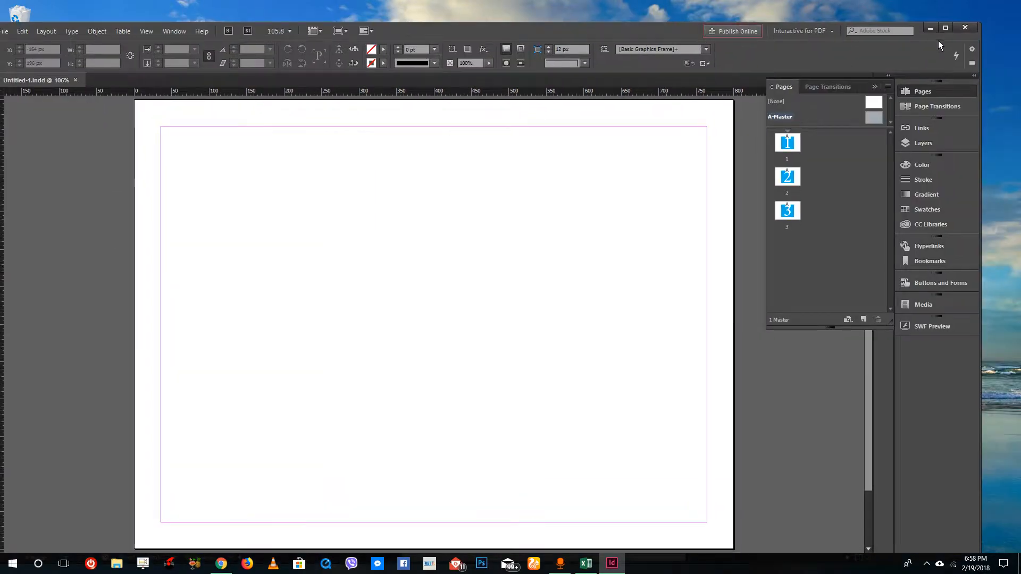
{"action": "left_click", "coordinate": [946, 28]}
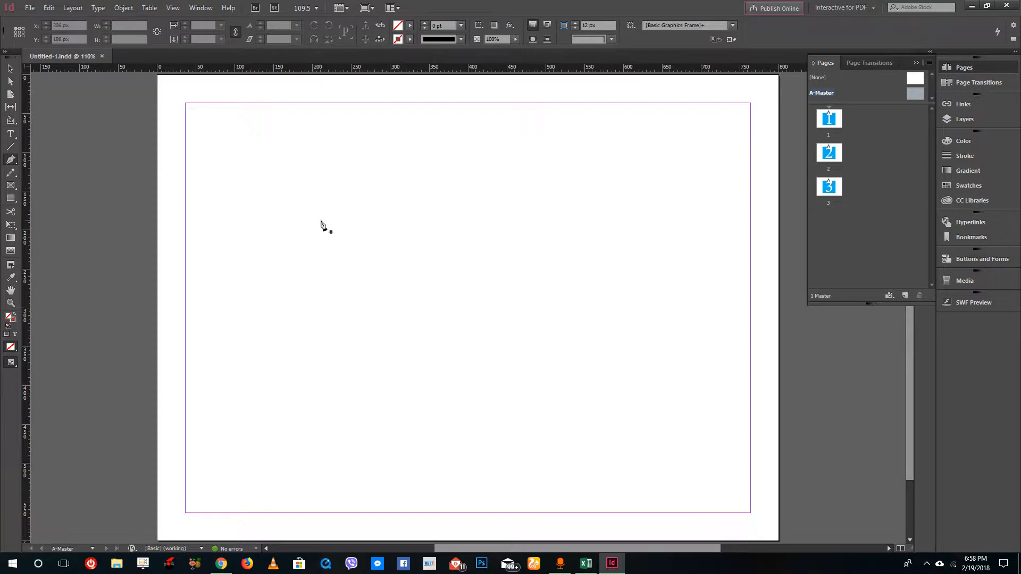
Step: Draw a closed triangle pointing right on the master page with the Pen tool, about 72 px wide and 144 px high
{"action": "left_click", "coordinate": [449, 195]}
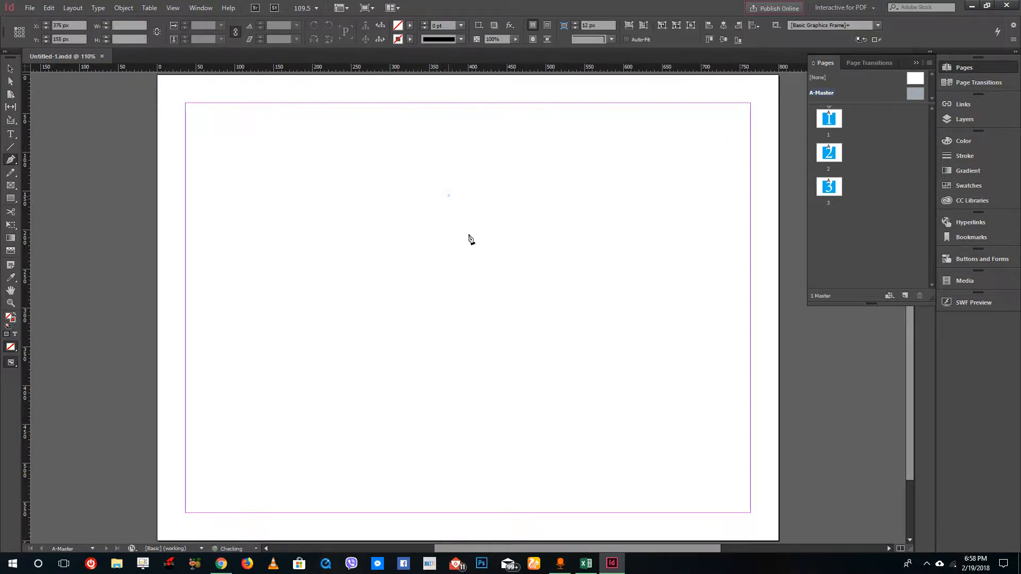
{"action": "left_click", "coordinate": [504, 251]}
{"action": "left_click", "coordinate": [454, 301]}
{"action": "left_click", "coordinate": [450, 196]}
{"action": "key", "text": "ctrl+z"}
{"action": "key", "text": "ctrl+z"}
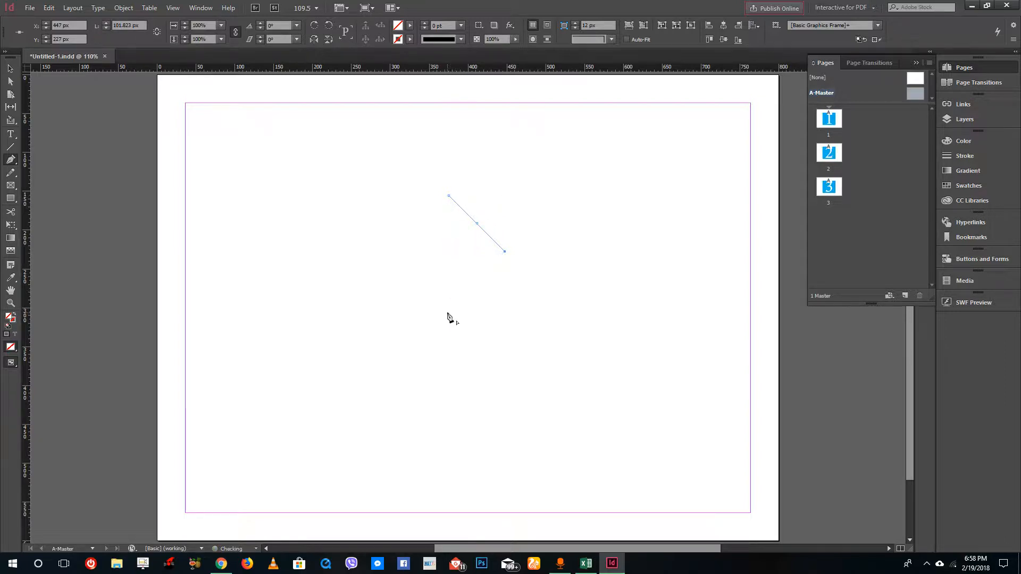
{"action": "left_click", "coordinate": [448, 307]}
{"action": "left_click", "coordinate": [449, 196]}
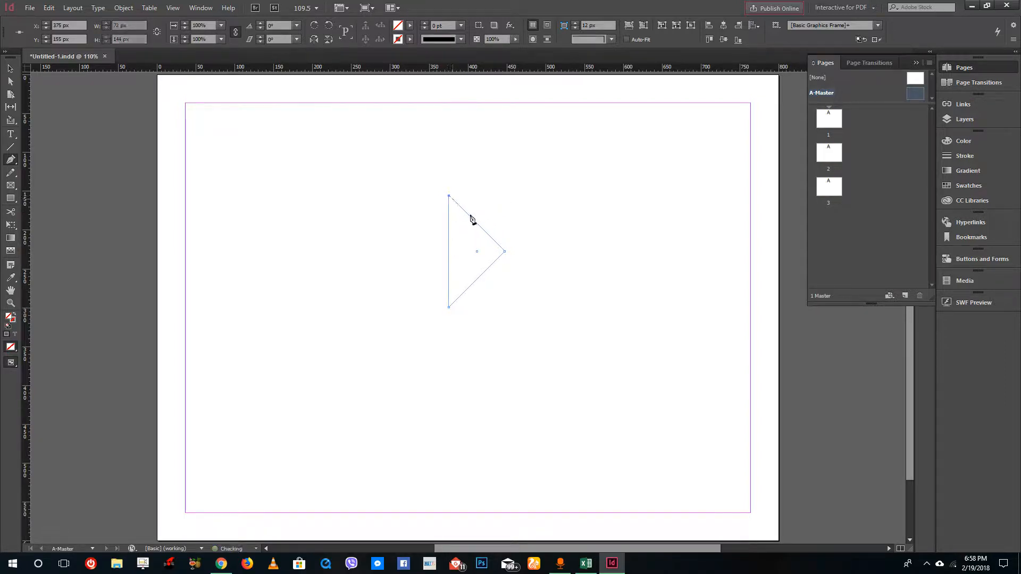
Step: Select the triangle and fill it with RGB Red
{"action": "left_click", "coordinate": [10, 69]}
{"action": "left_click_drag", "start_coordinate": [317, 109], "coordinate": [627, 361]}
{"action": "left_click", "coordinate": [409, 26]}
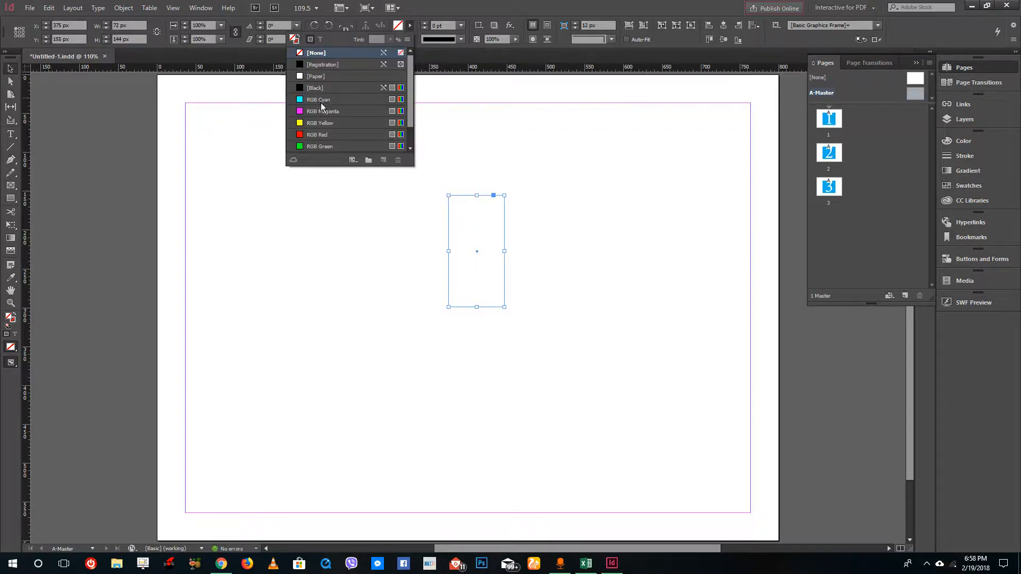
{"action": "left_click", "coordinate": [319, 134]}
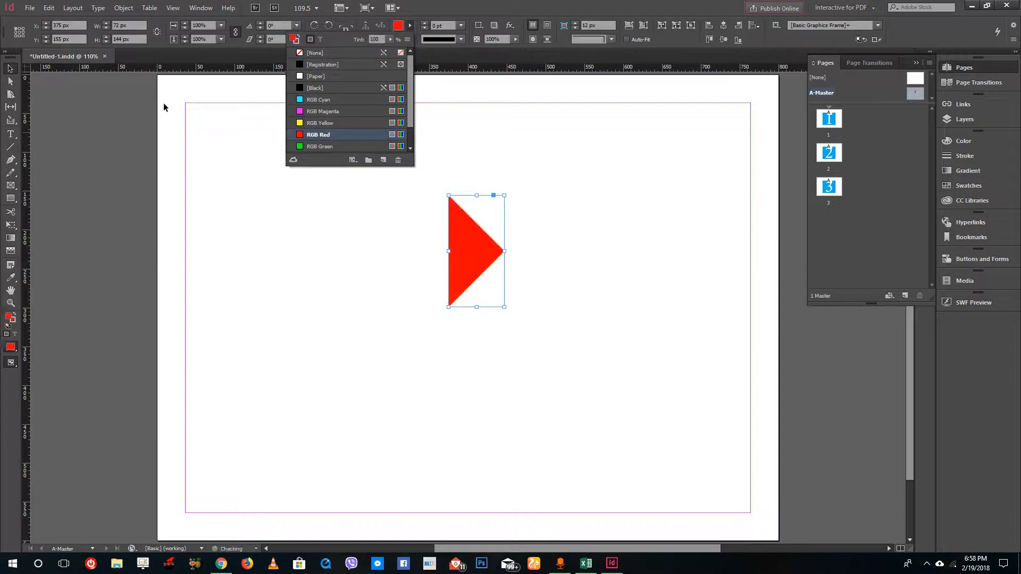
Step: Move the red triangle to the page's right side and place a copy, rotated 180°, level with it on the left side
{"action": "left_click_drag", "start_coordinate": [480, 253], "coordinate": [680, 278]}
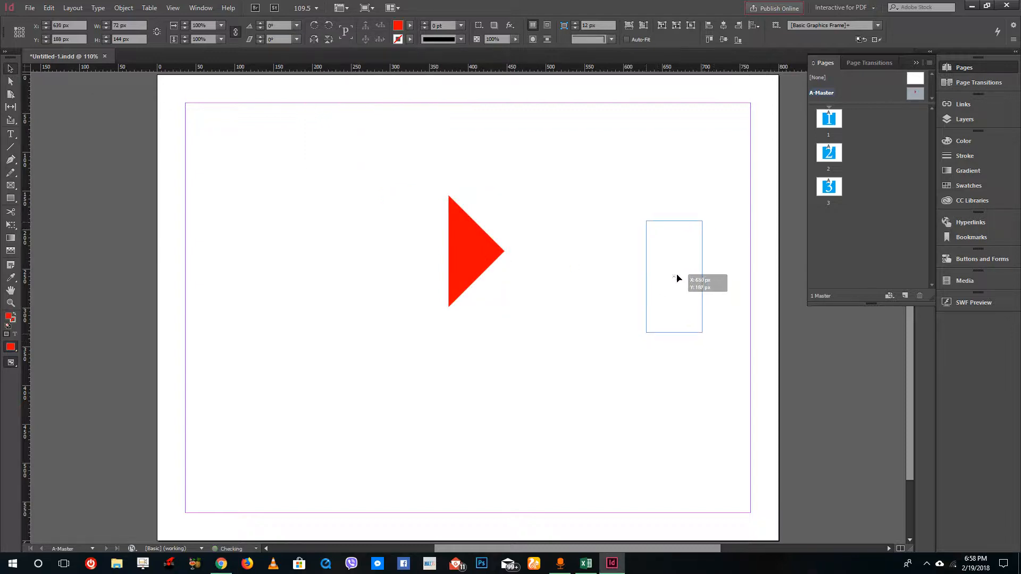
{"action": "key", "text": "ctrl+v"}
{"action": "left_click_drag", "start_coordinate": [474, 308], "coordinate": [303, 277]}
{"action": "left_click_drag", "start_coordinate": [315, 217], "coordinate": [239, 336]}
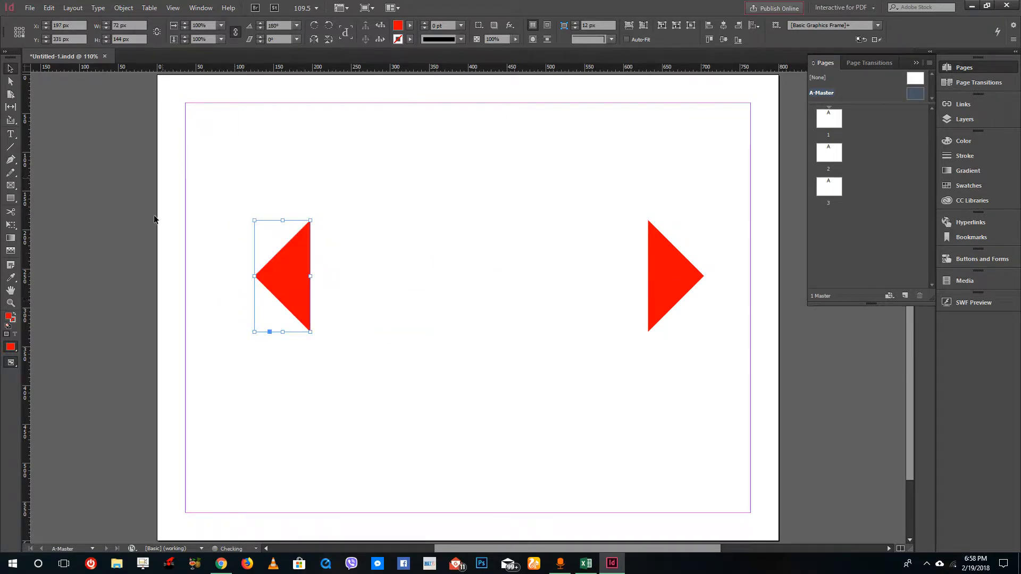
{"action": "mouse_move", "coordinate": [290, 270]}
{"action": "left_mouse_down"}
{"action": "mouse_move", "coordinate": [244, 269]}
{"action": "mouse_move", "coordinate": [277, 280]}
{"action": "left_mouse_up"}
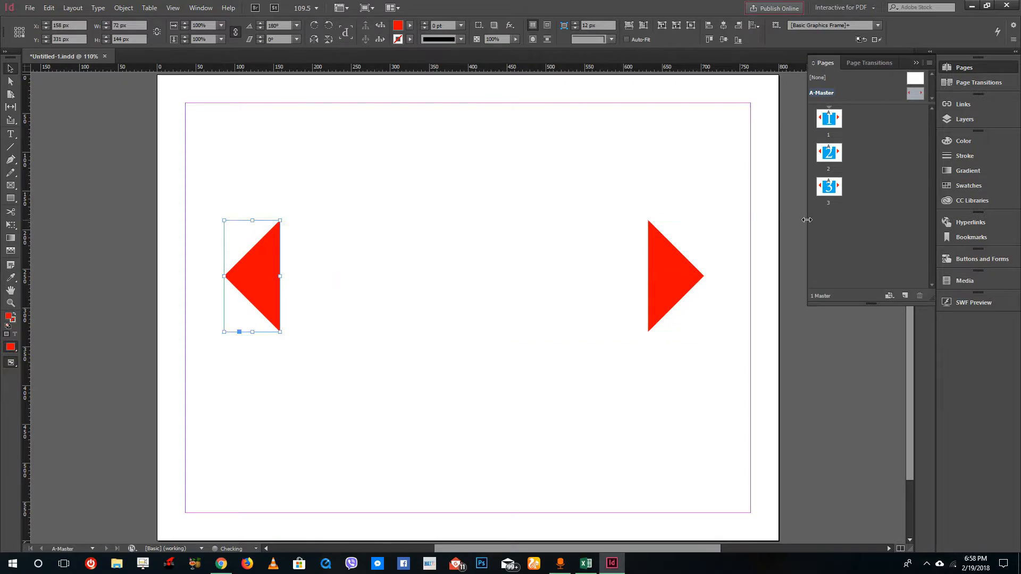
Step: Check the arrows on pages 1, 2 and 3, and reopen the A-Master page
{"action": "double_click", "coordinate": [835, 118]}
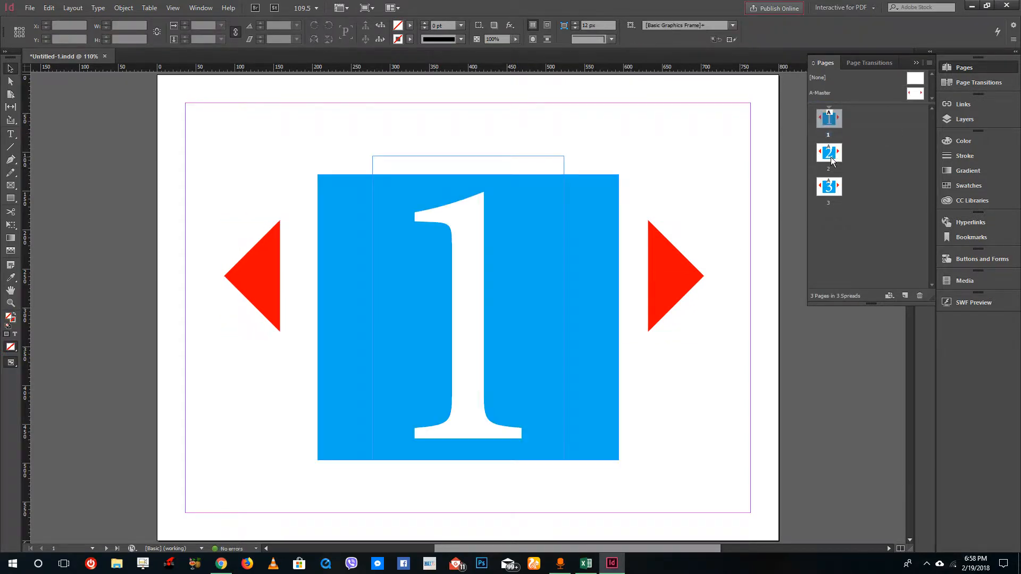
{"action": "double_click", "coordinate": [832, 159]}
{"action": "double_click", "coordinate": [833, 184]}
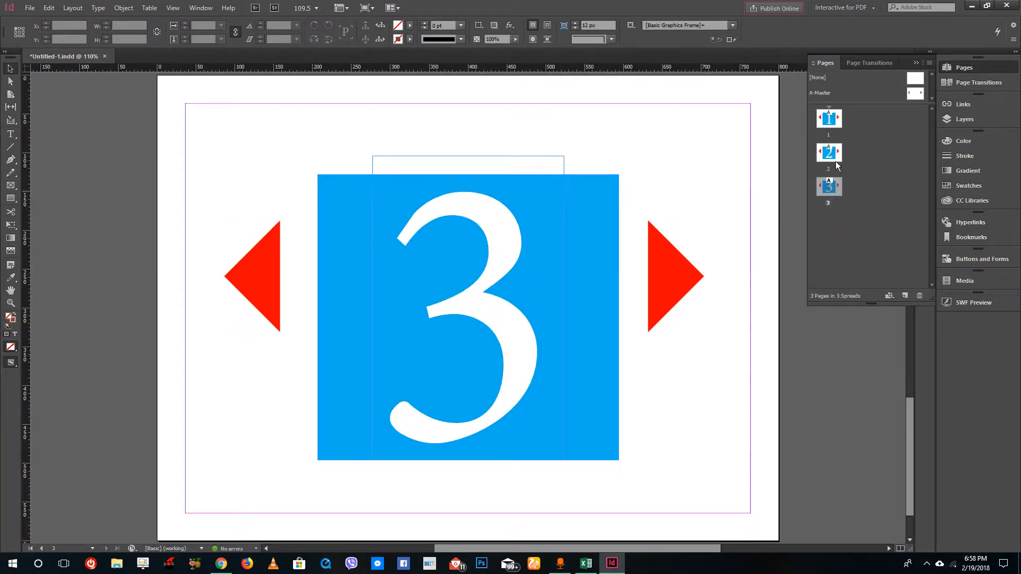
{"action": "double_click", "coordinate": [831, 119]}
{"action": "double_click", "coordinate": [919, 93]}
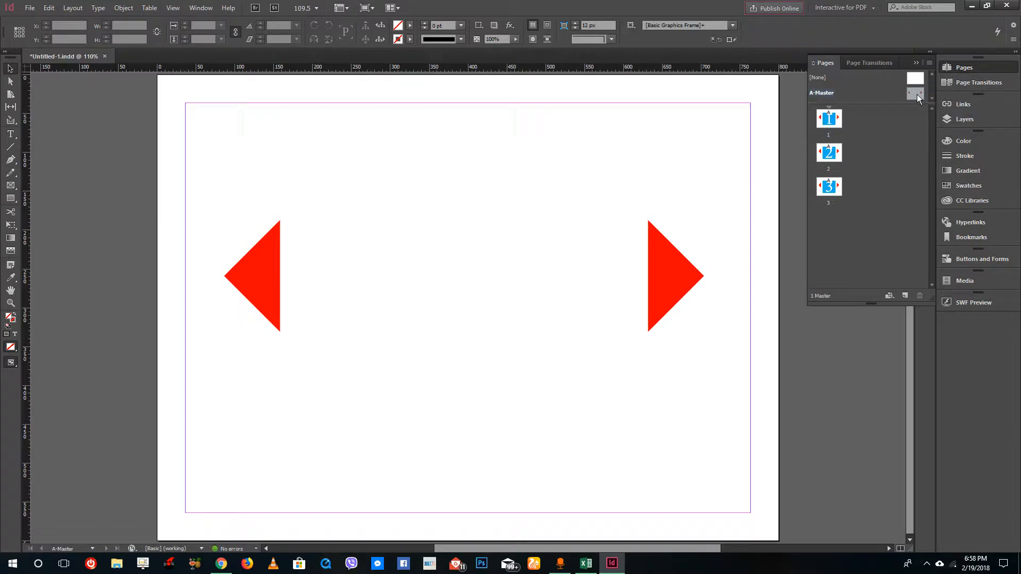
Step: Select the right arrow and show the Buttons and Forms settings, keeping the Interactive for PDF workspace
{"action": "left_click", "coordinate": [677, 278]}
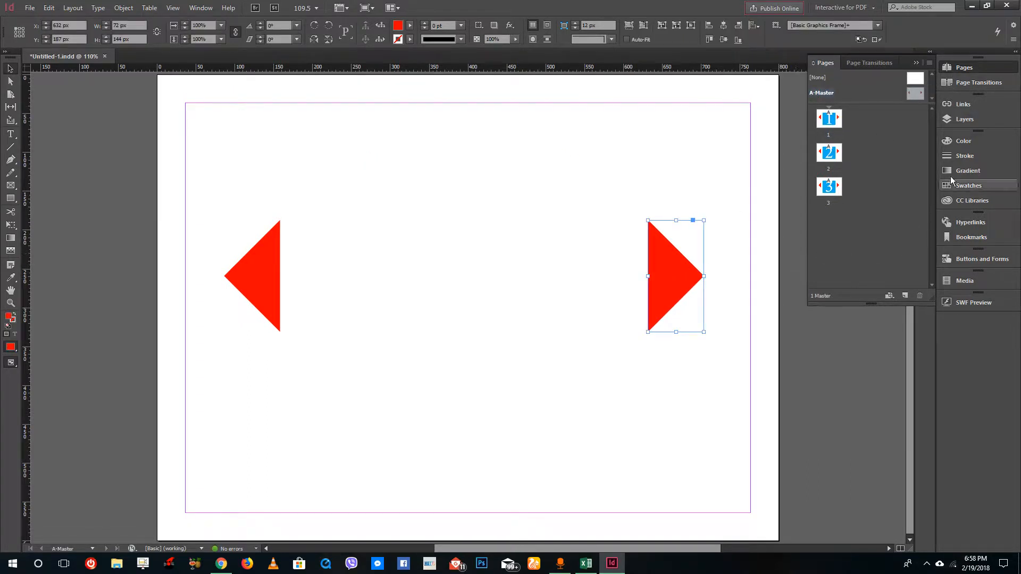
{"action": "left_click", "coordinate": [975, 260]}
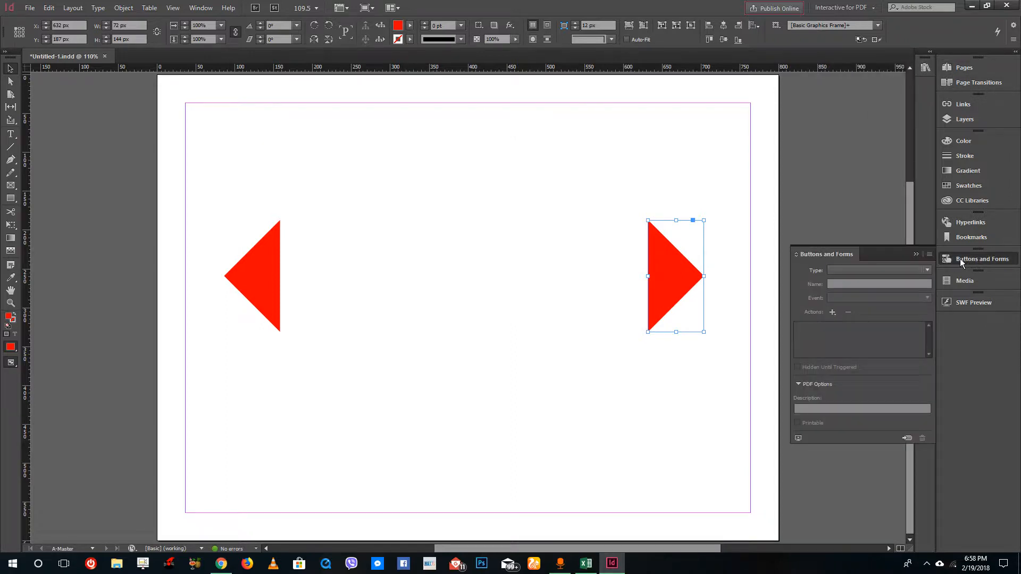
{"action": "left_click", "coordinate": [201, 7]}
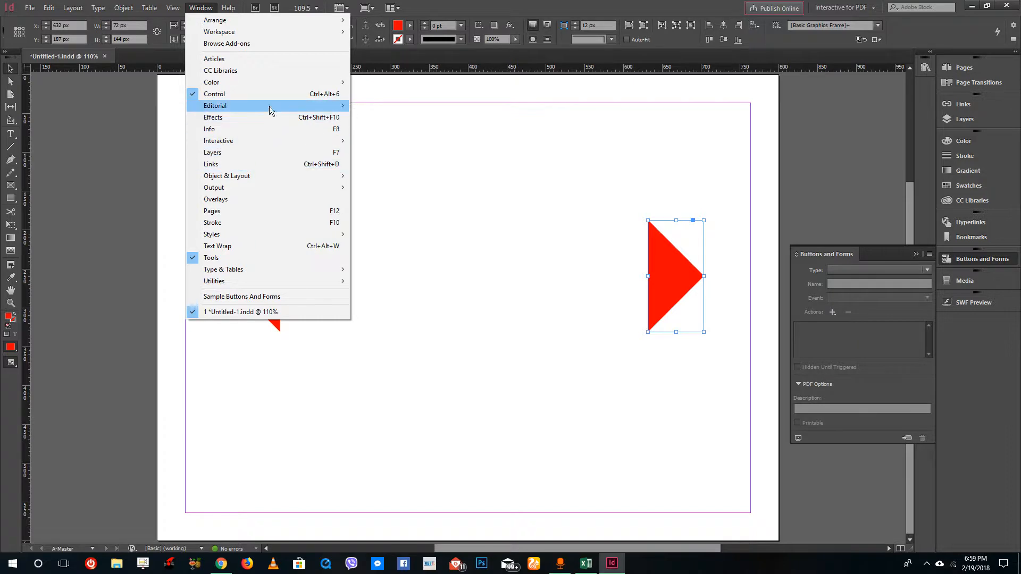
{"action": "mouse_move", "coordinate": [303, 144]}
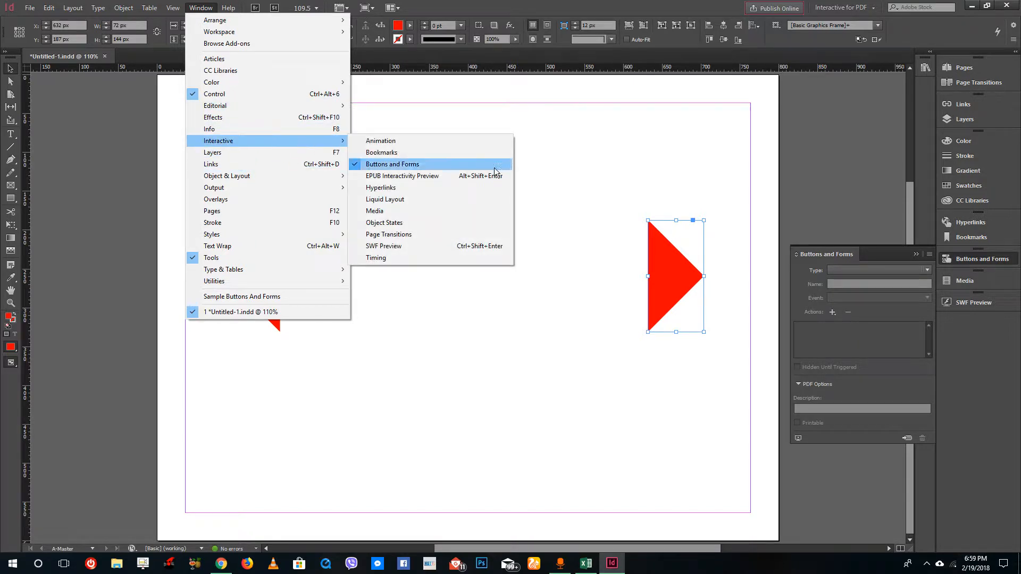
{"action": "left_click", "coordinate": [884, 251]}
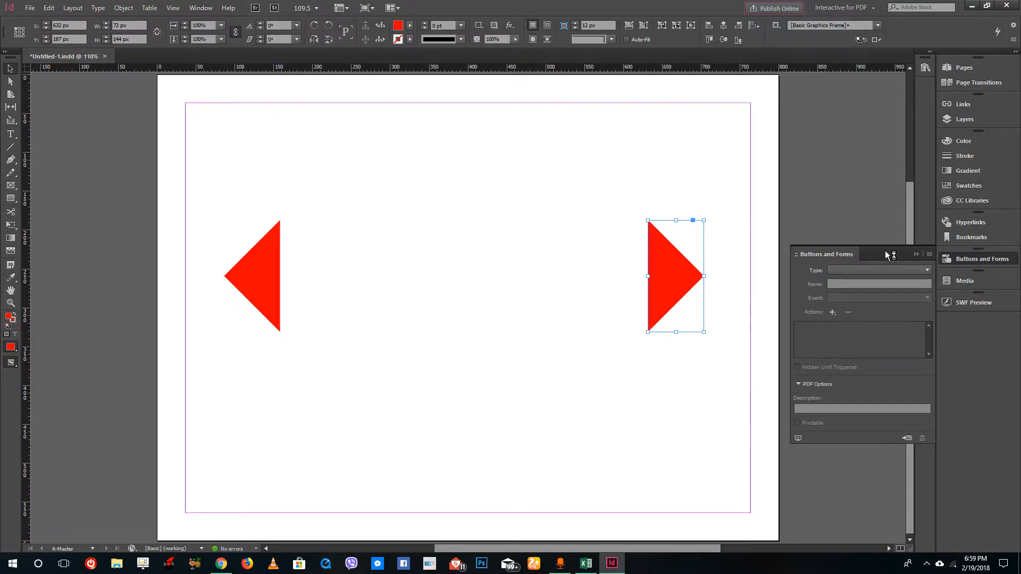
{"action": "left_click", "coordinate": [857, 8]}
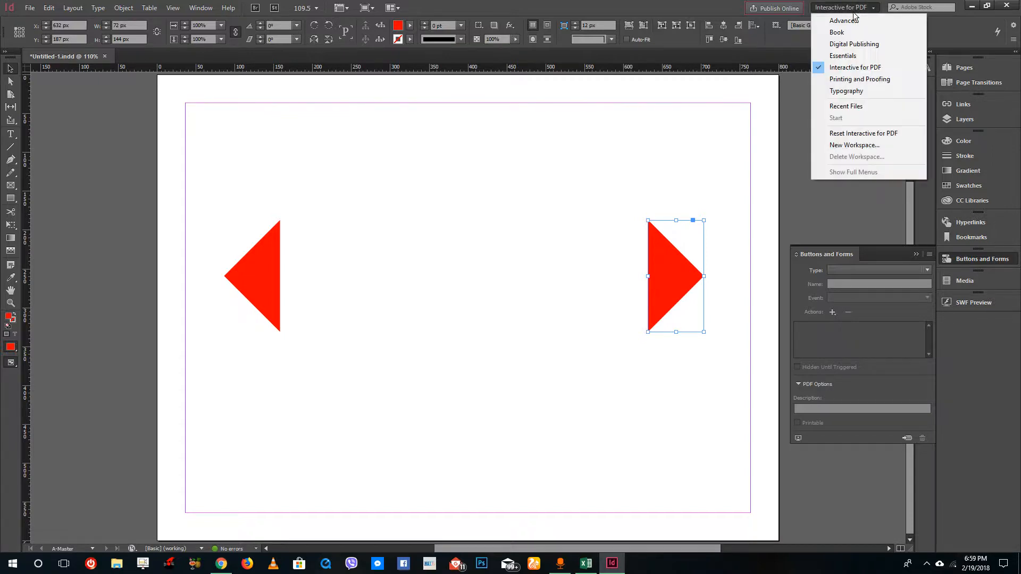
{"action": "left_click", "coordinate": [870, 69]}
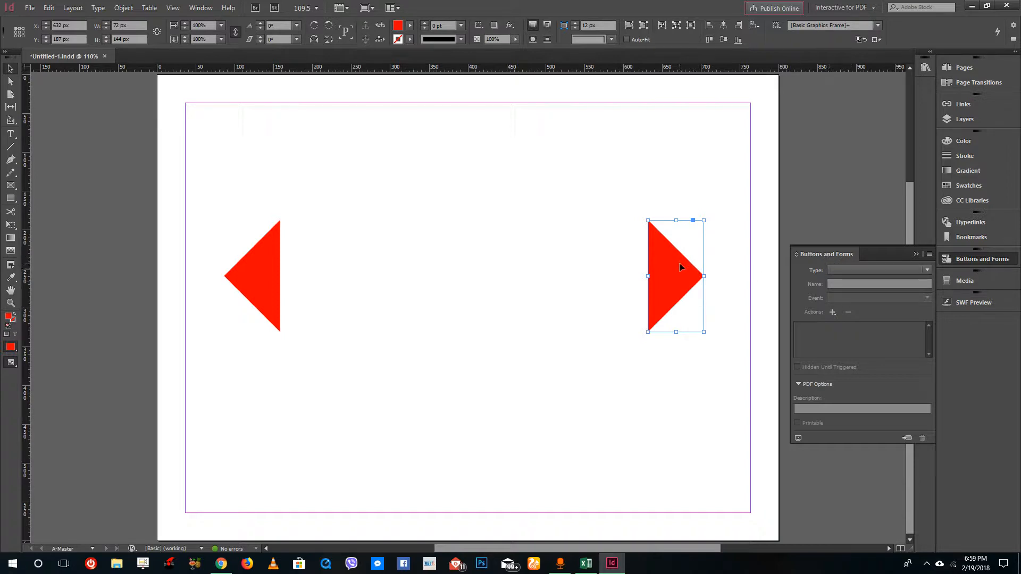
Step: Convert the right arrow to a button named Next with the On Release or Tap event
{"action": "left_click", "coordinate": [859, 270]}
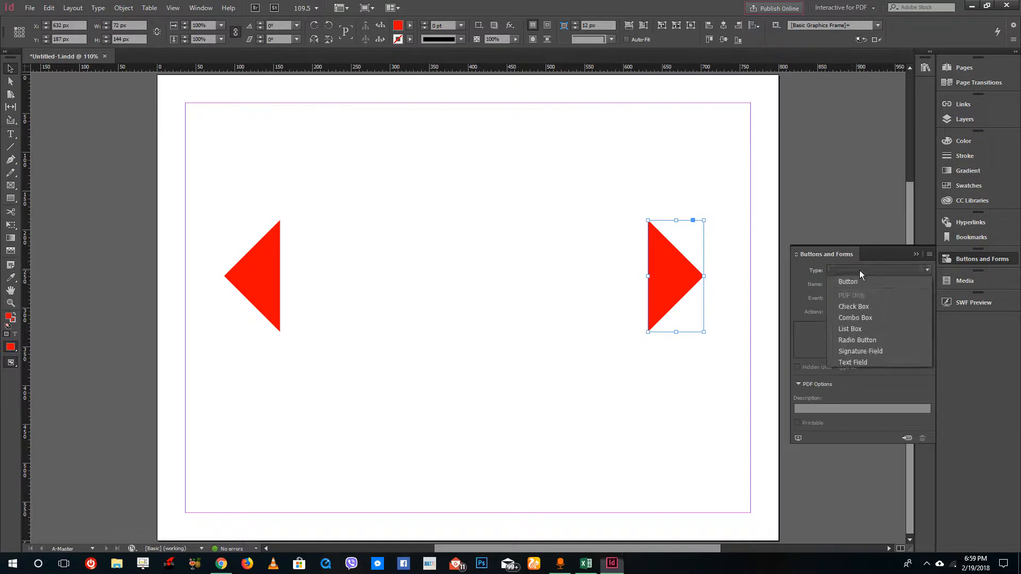
{"action": "left_click", "coordinate": [856, 278]}
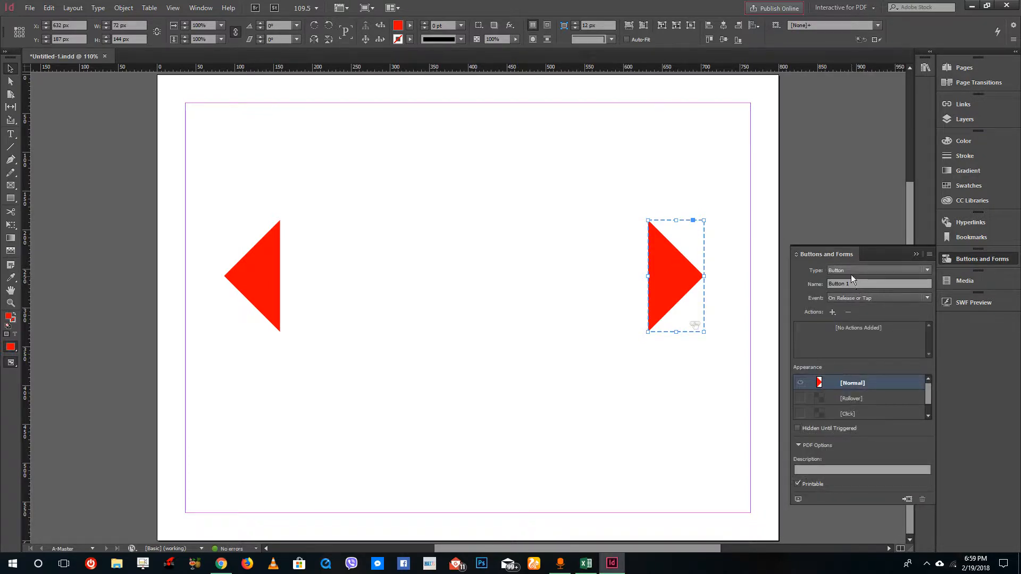
{"action": "left_click", "coordinate": [850, 283]}
{"action": "type", "text": "Next"}
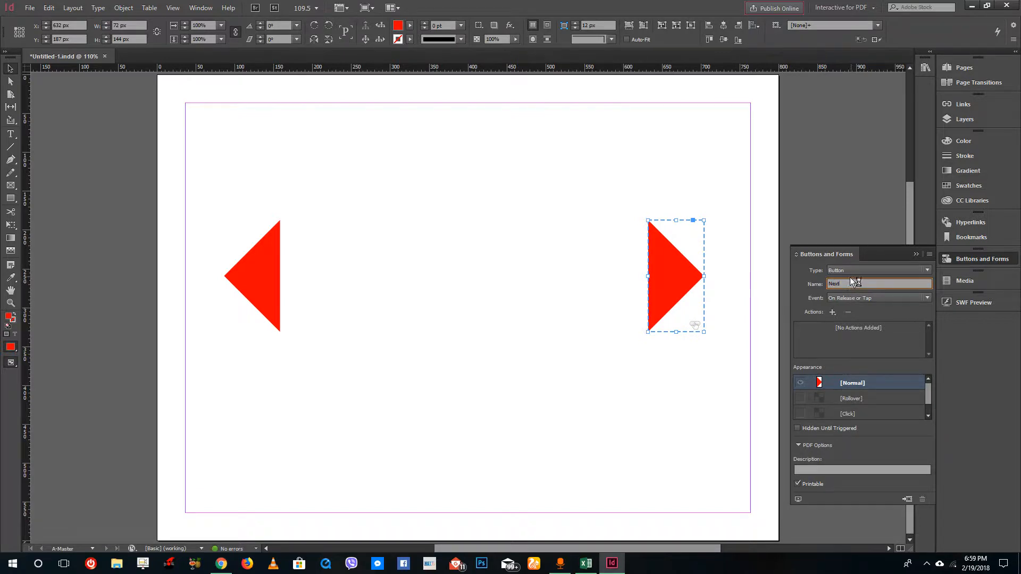
{"action": "left_click", "coordinate": [851, 297]}
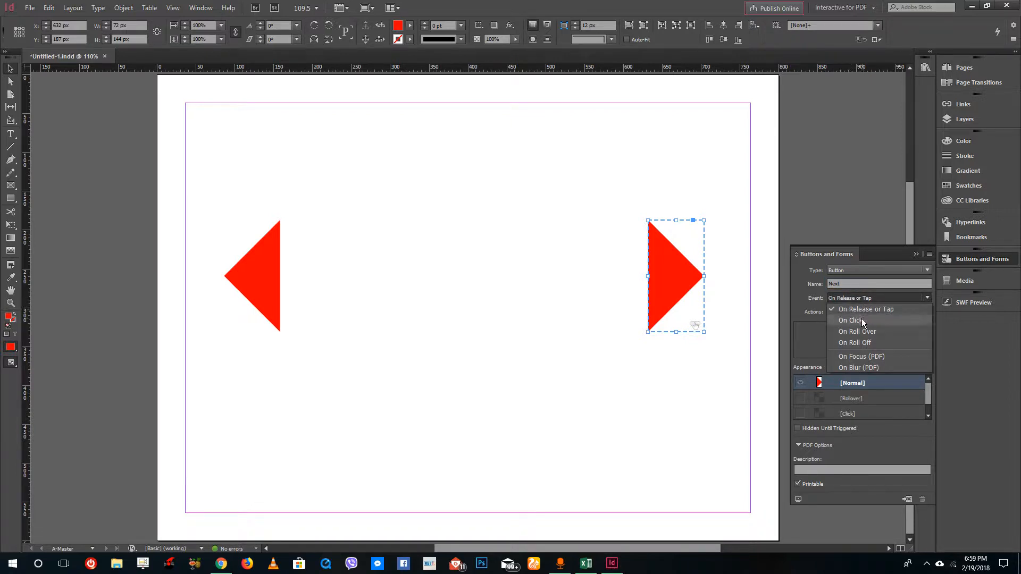
{"action": "left_click", "coordinate": [862, 309]}
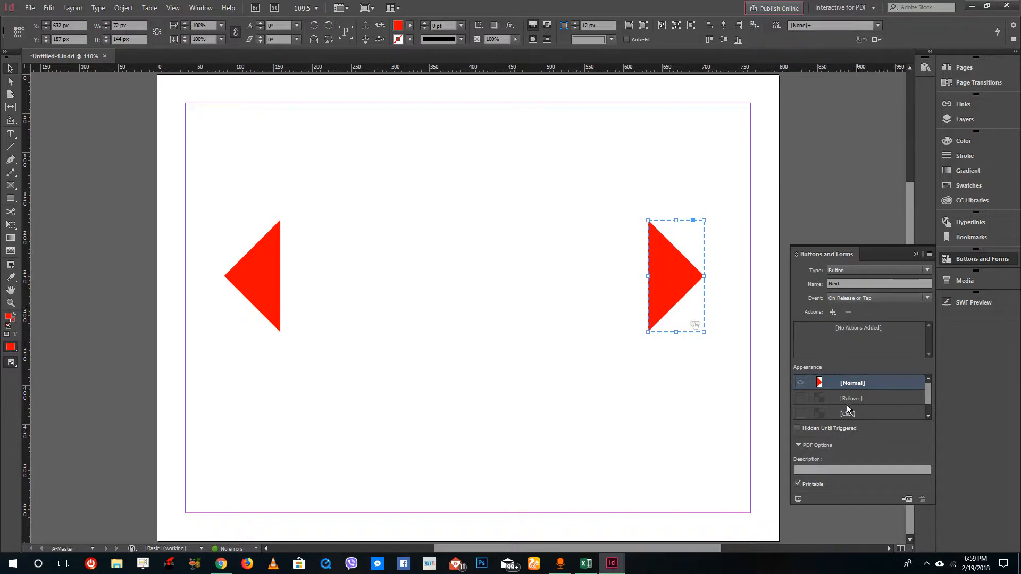
Step: Enable the Rollover state of the Next button and fill it with RGB Magenta
{"action": "left_click", "coordinate": [801, 399]}
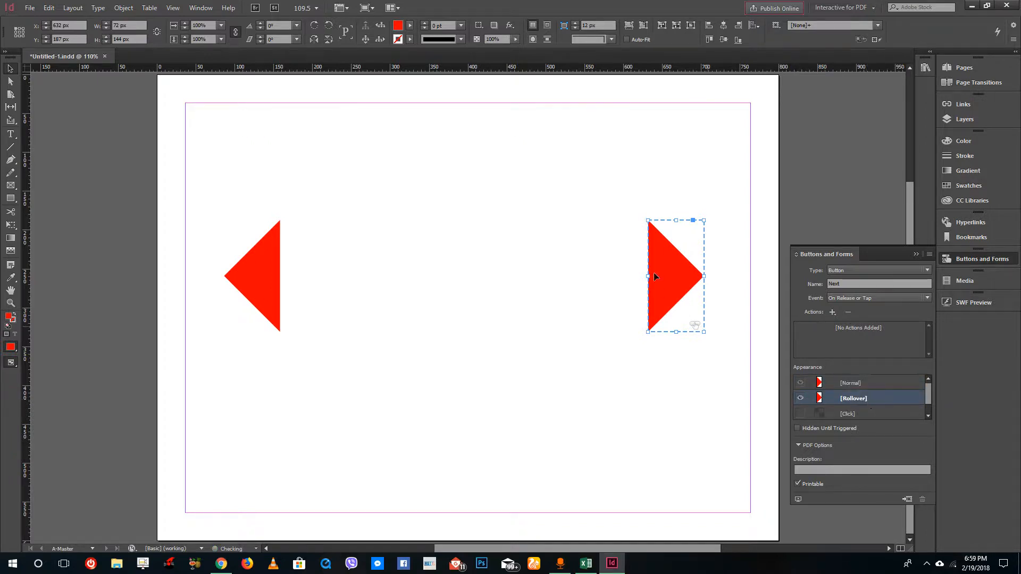
{"action": "left_click", "coordinate": [408, 25]}
{"action": "left_click", "coordinate": [338, 112]}
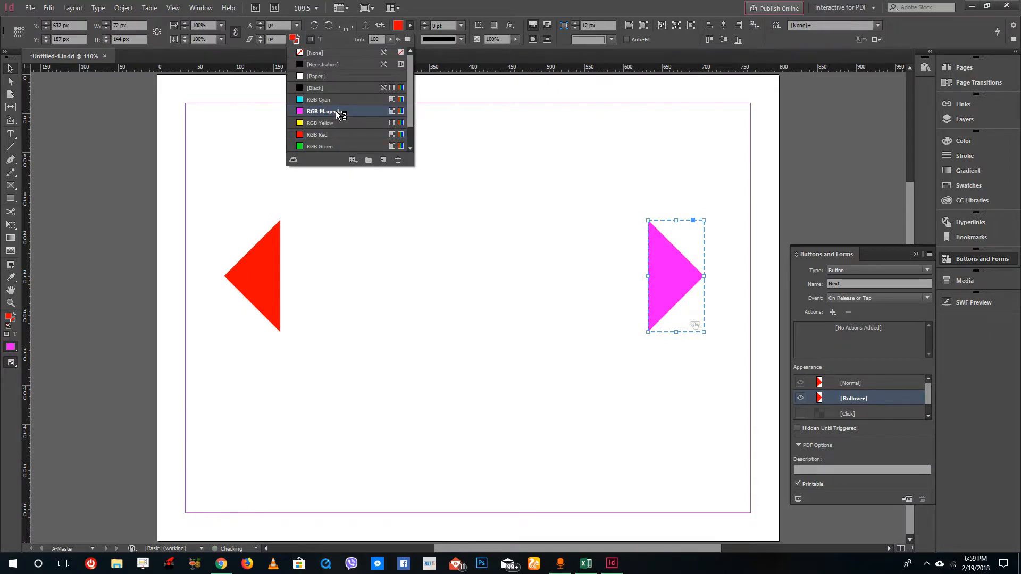
Step: Enable the Click state of the Next button and fill it with RGB Yellow
{"action": "left_click", "coordinate": [799, 413]}
{"action": "left_click", "coordinate": [799, 413]}
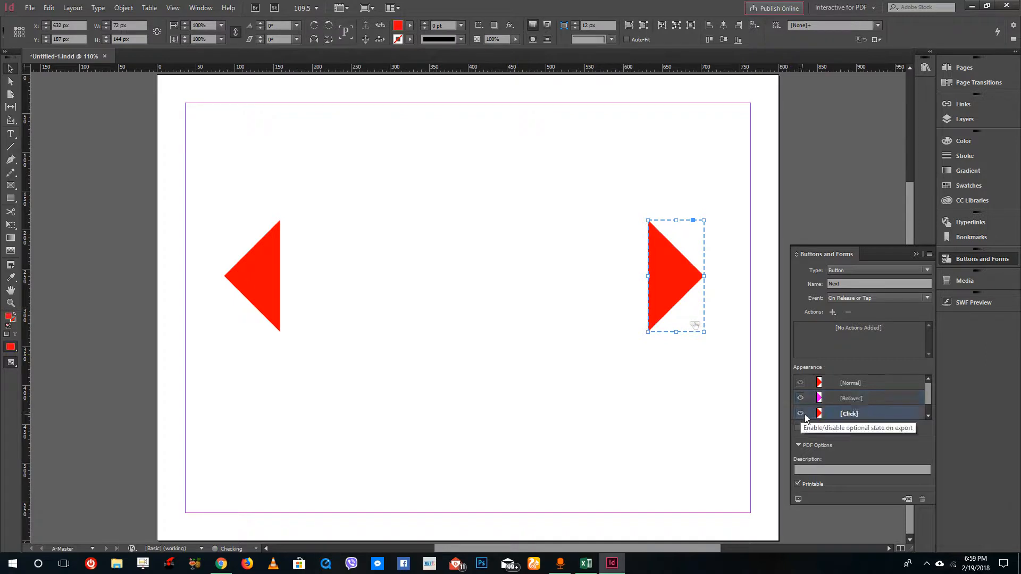
{"action": "left_click", "coordinate": [410, 27]}
{"action": "left_click", "coordinate": [337, 124]}
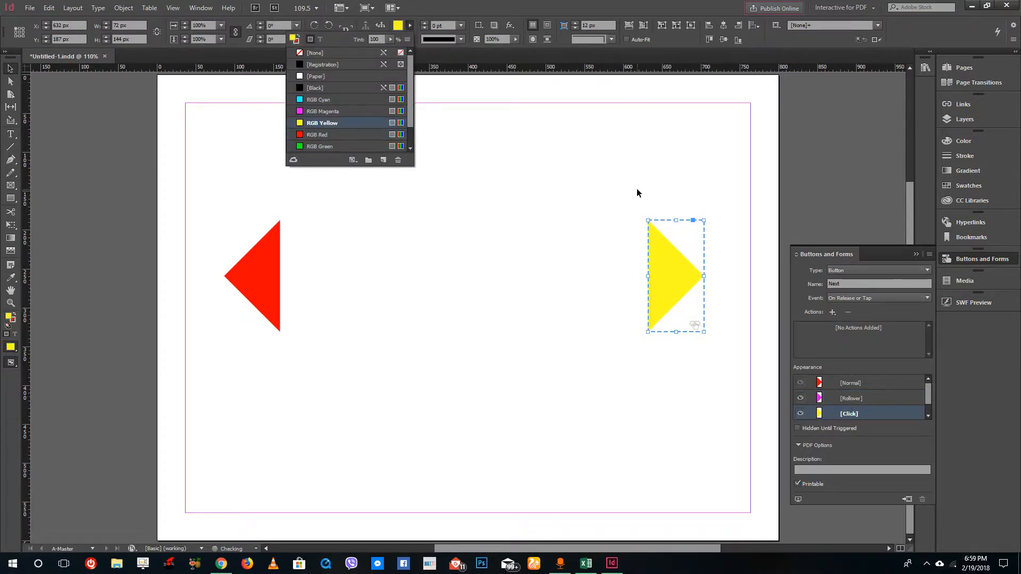
Step: Preview the Normal, Rollover and Click appearances of the Next button
{"action": "left_click", "coordinate": [855, 382]}
{"action": "left_click", "coordinate": [851, 398]}
{"action": "left_click", "coordinate": [850, 413]}
{"action": "left_click", "coordinate": [854, 383]}
{"action": "left_click", "coordinate": [853, 398]}
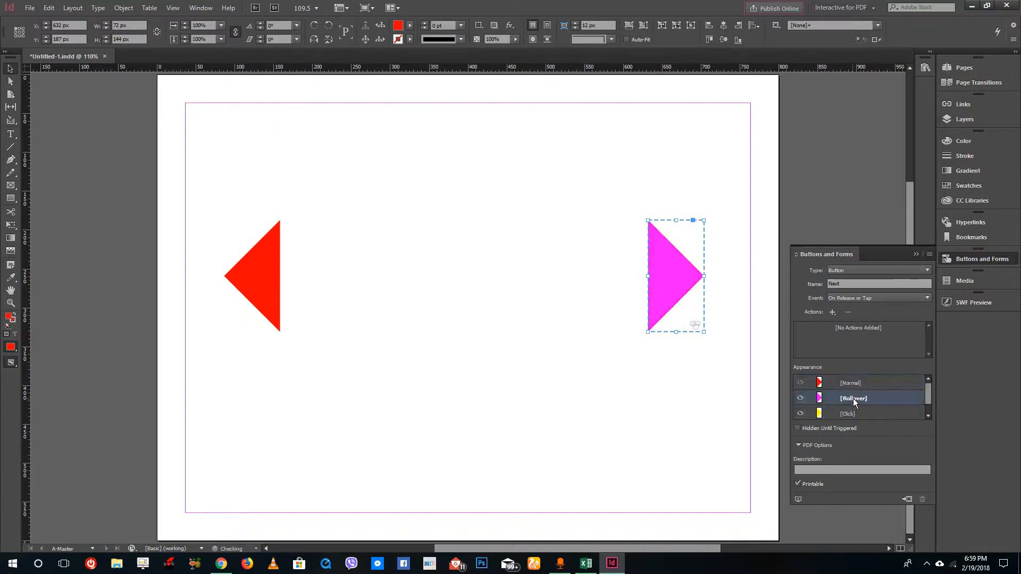
Step: Return the Next button to its Normal state and add a Go To Next Page action
{"action": "left_click", "coordinate": [882, 382]}
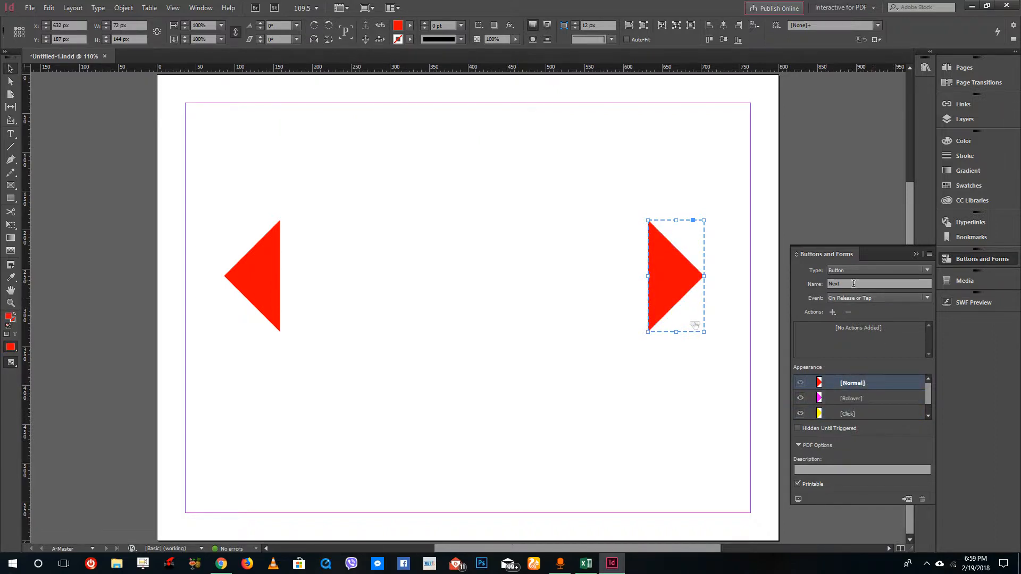
{"action": "left_click", "coordinate": [833, 312]}
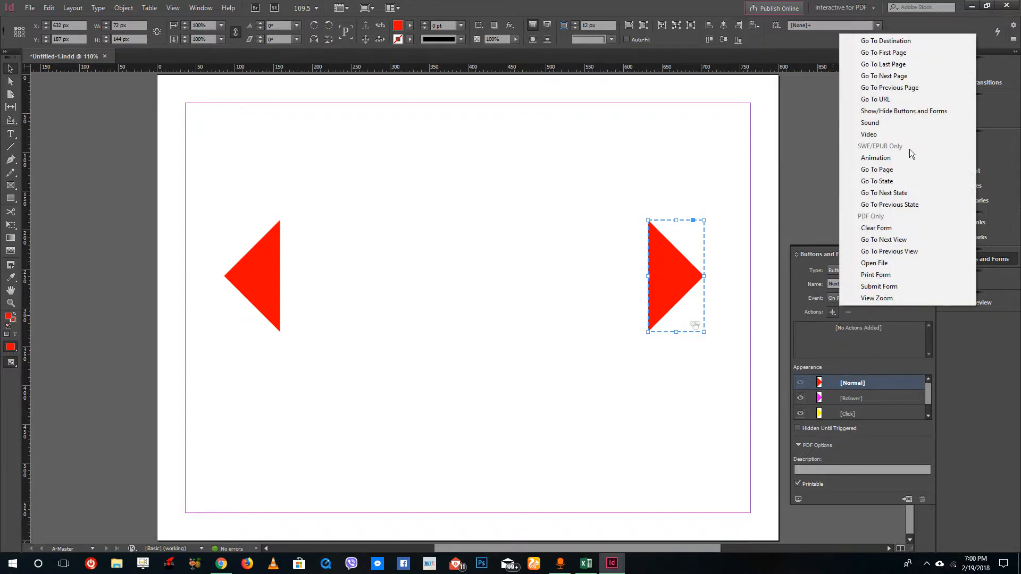
{"action": "left_click", "coordinate": [900, 78]}
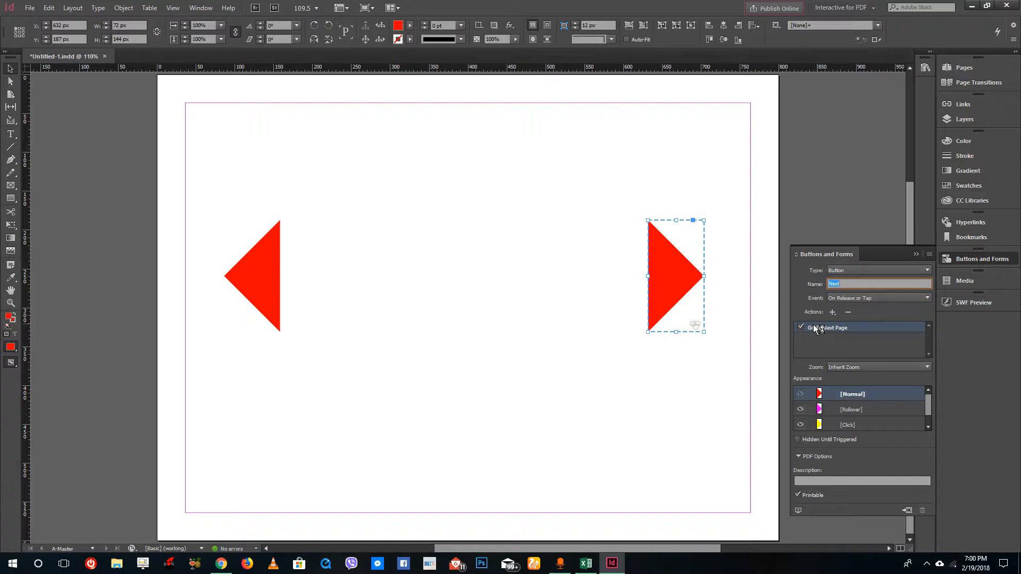
Step: Convert the left arrow to a button and name it Previous
{"action": "left_click", "coordinate": [262, 272]}
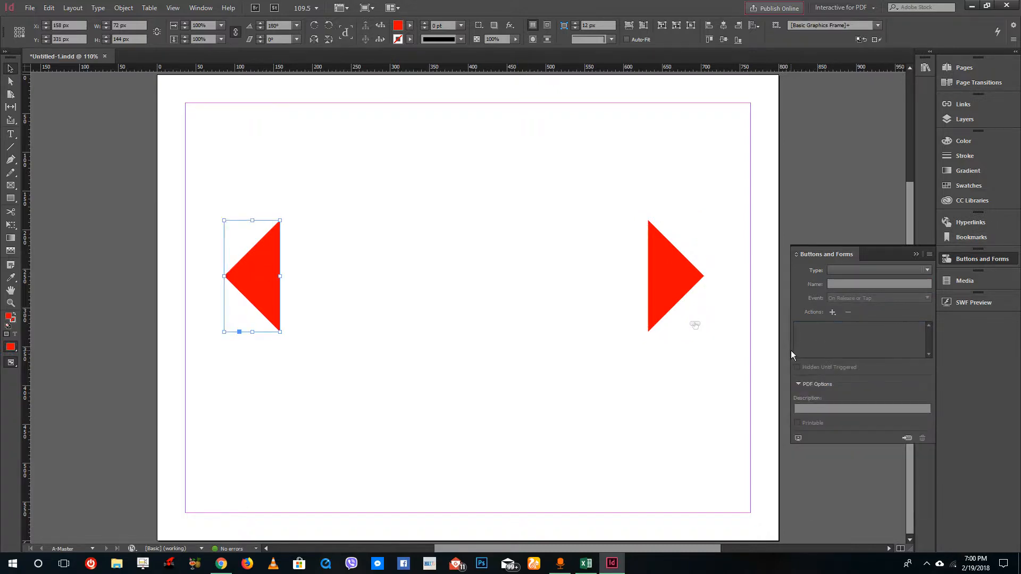
{"action": "left_click", "coordinate": [872, 268]}
{"action": "left_click", "coordinate": [871, 280]}
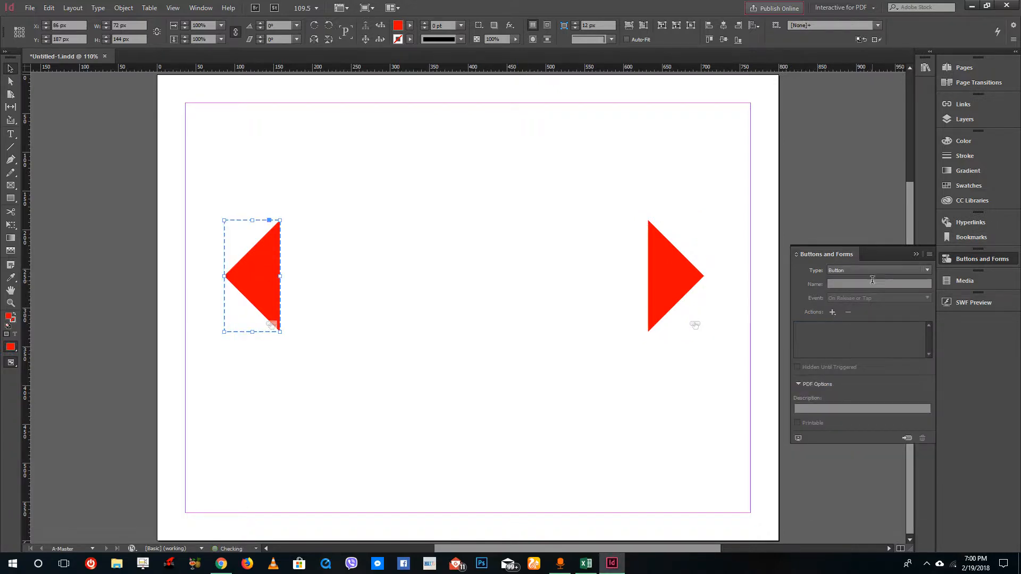
{"action": "left_click", "coordinate": [868, 284]}
{"action": "type", "text": "Prevous"}
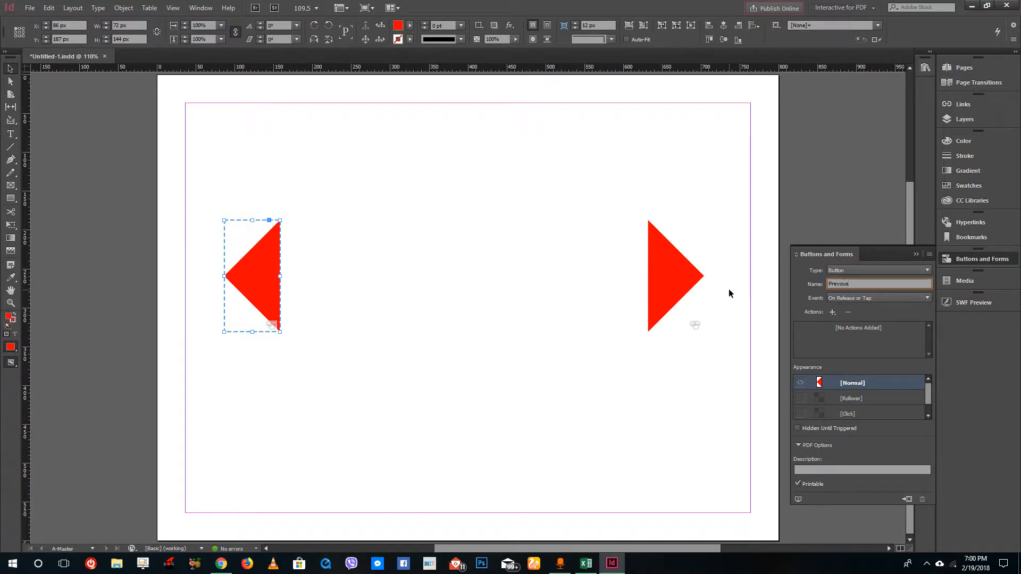
{"action": "key", "text": "BackSpace"}
{"action": "key", "text": "BackSpace"}
{"action": "key", "text": "BackSpace"}
{"action": "type", "text": "ious"}
Step: Add a Go To Last Page action to the left arrow button
{"action": "left_click", "coordinate": [832, 312]}
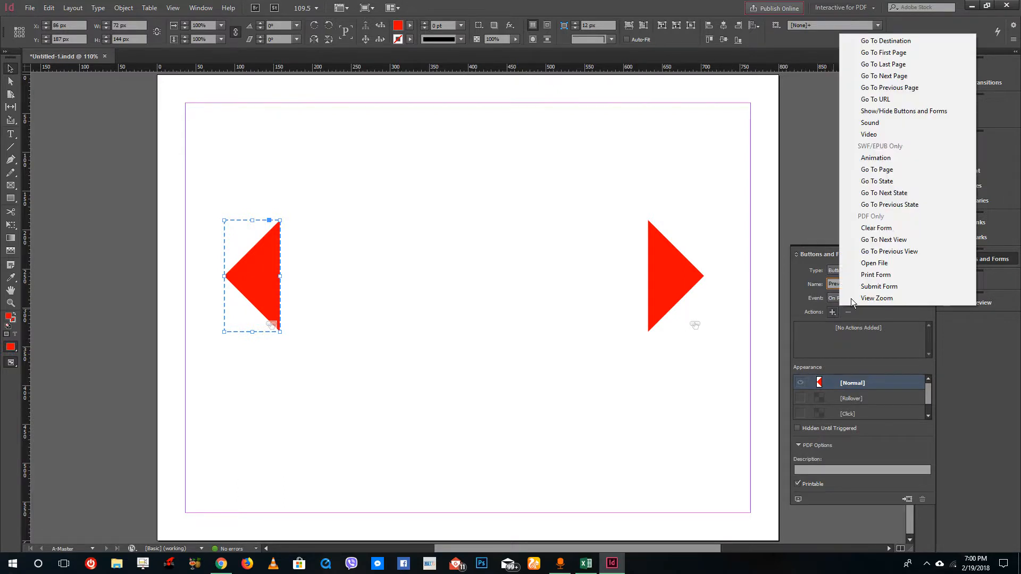
{"action": "left_click", "coordinate": [904, 65]}
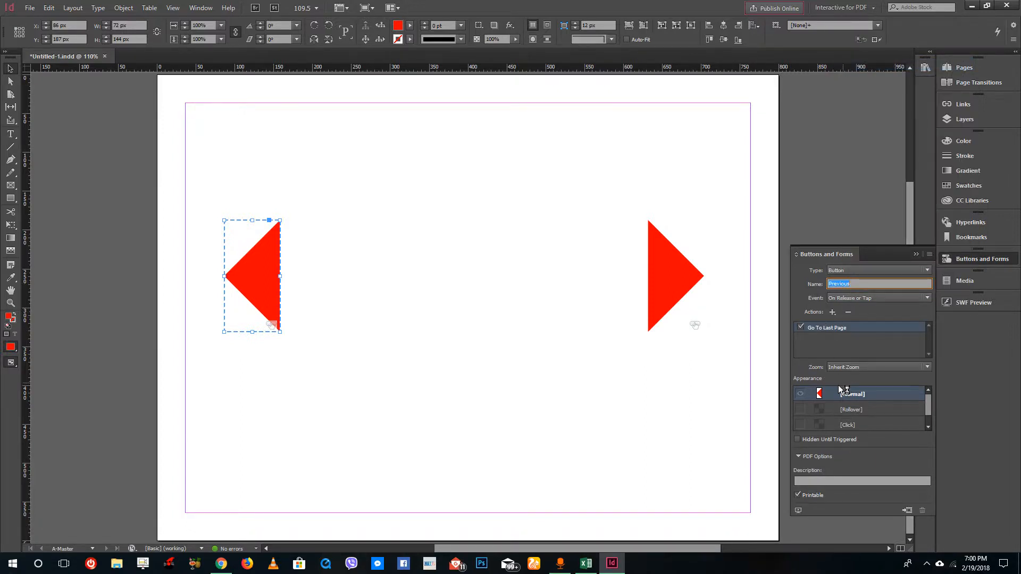
Step: Enable the Rollover state of the left arrow button and fill it with RGB Magenta
{"action": "left_click", "coordinate": [810, 411]}
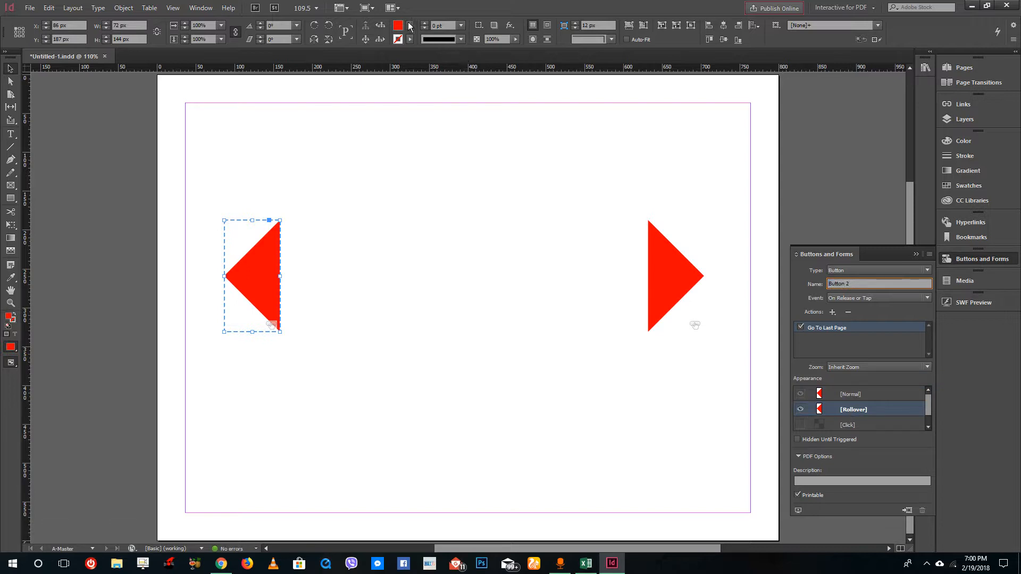
{"action": "left_click", "coordinate": [410, 25]}
{"action": "left_click", "coordinate": [336, 113]}
Step: Enable the Click state of the left arrow button and fill it with RGB Yellow
{"action": "left_click", "coordinate": [838, 424]}
{"action": "left_click", "coordinate": [410, 26]}
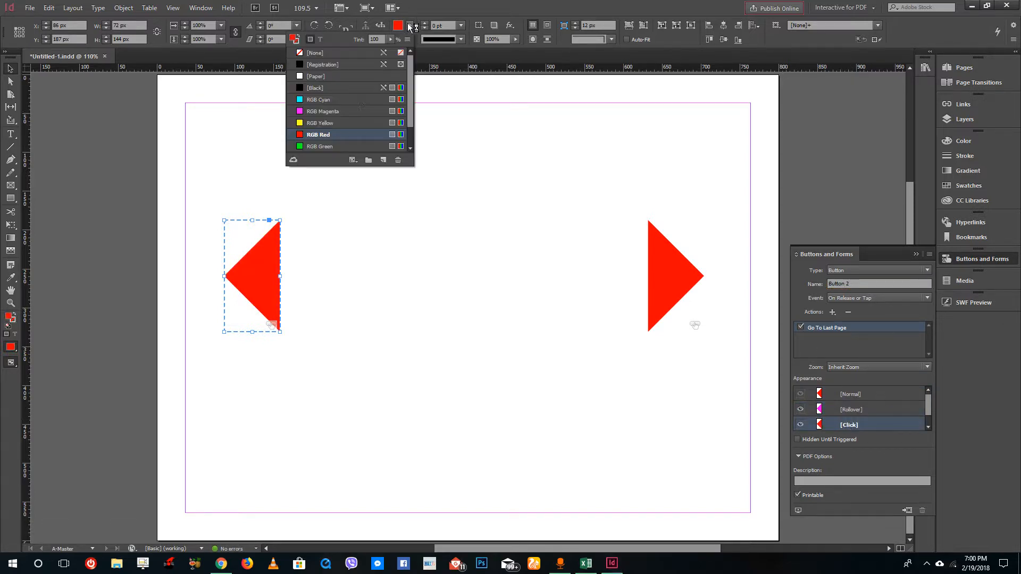
{"action": "left_click", "coordinate": [322, 123]}
Step: Compare the left arrow button's Normal and Rollover appearances, ending on the Normal state
{"action": "left_click", "coordinate": [882, 393]}
{"action": "left_click", "coordinate": [865, 413]}
{"action": "left_click", "coordinate": [869, 396]}
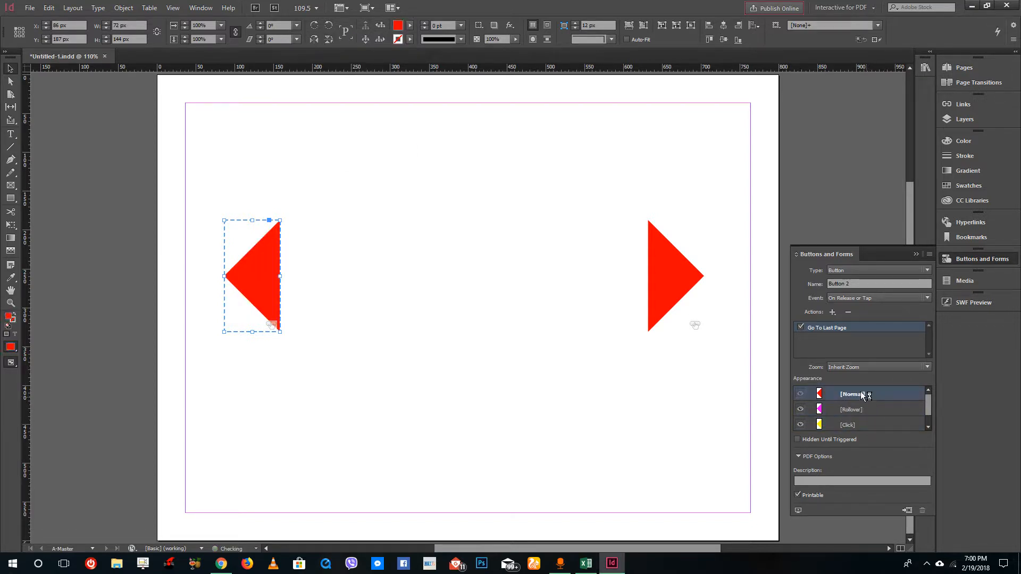
Step: Put away the button settings and display page 1 to check the arrows from the master page
{"action": "left_click", "coordinate": [915, 255]}
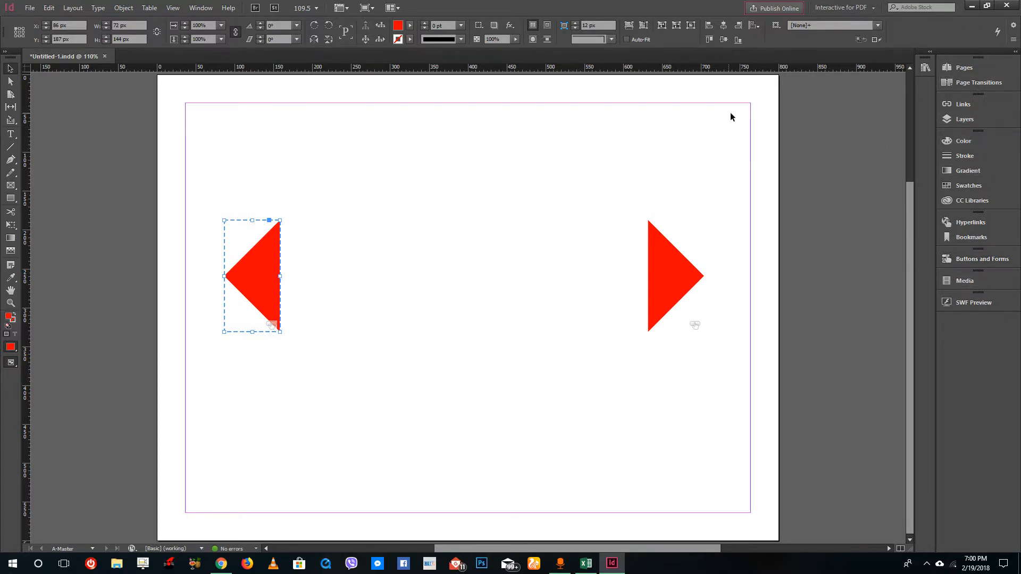
{"action": "left_click", "coordinate": [957, 68]}
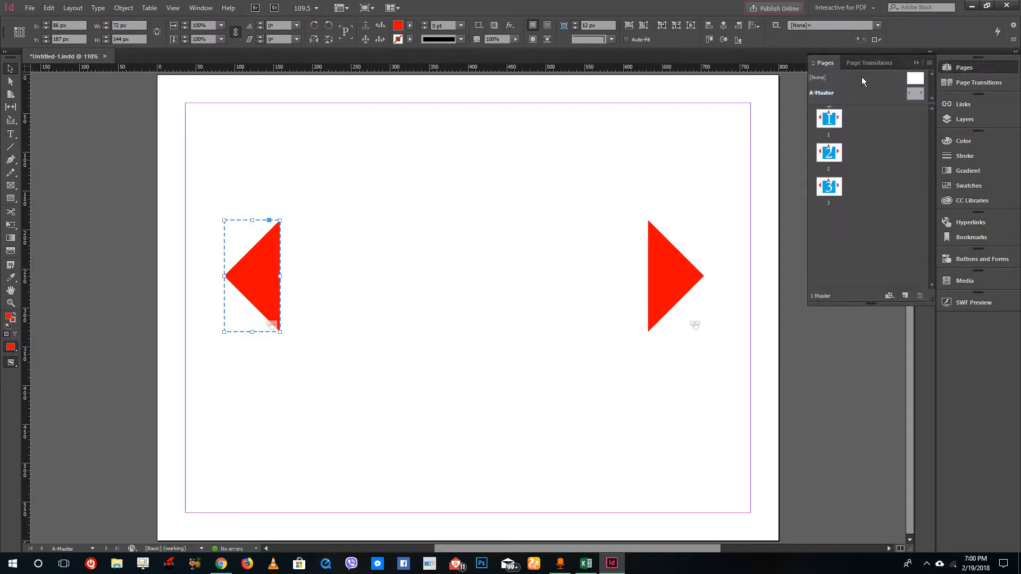
{"action": "double_click", "coordinate": [830, 123]}
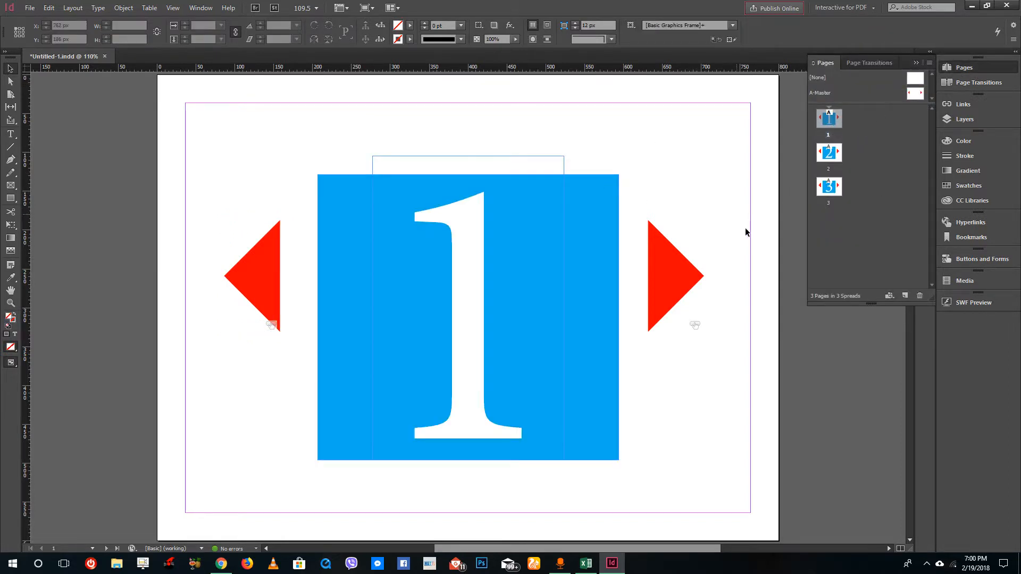
Step: Export all pages to the Desktop as the interactive PDF Untitled-1.pdf, with View After Exporting enabled
{"action": "left_click", "coordinate": [32, 10]}
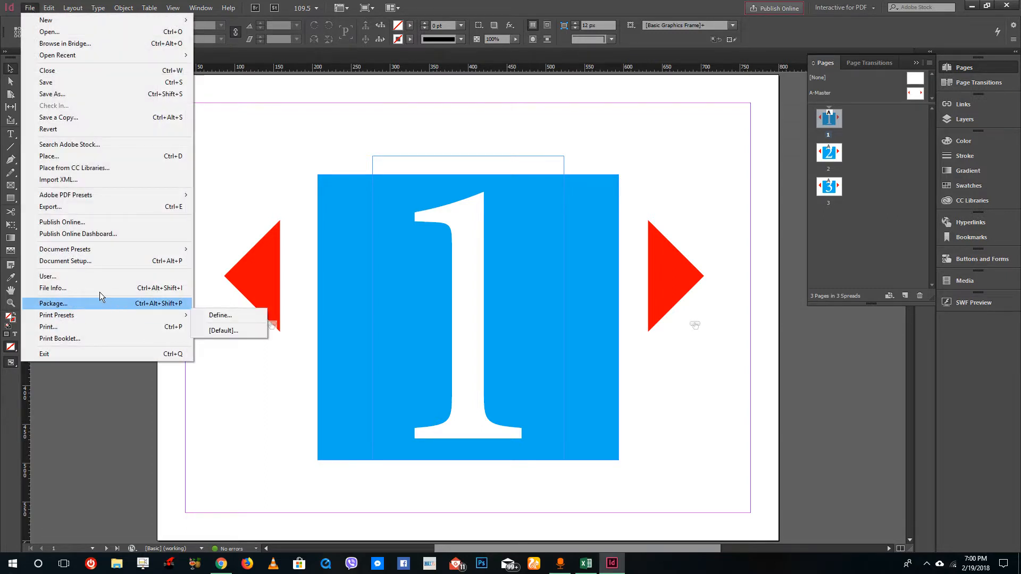
{"action": "left_click", "coordinate": [98, 207]}
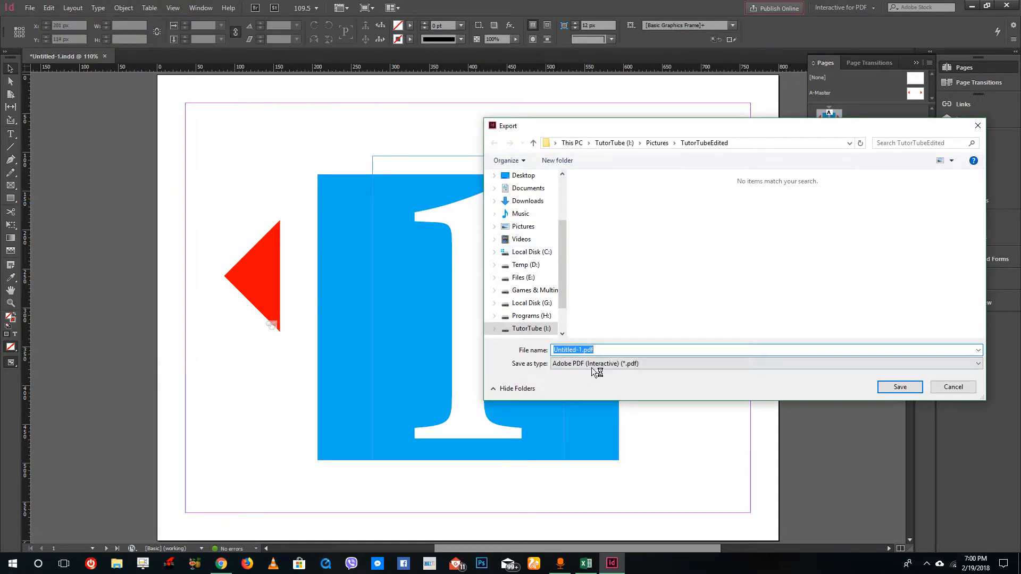
{"action": "left_click_drag", "start_coordinate": [564, 271], "coordinate": [564, 229]}
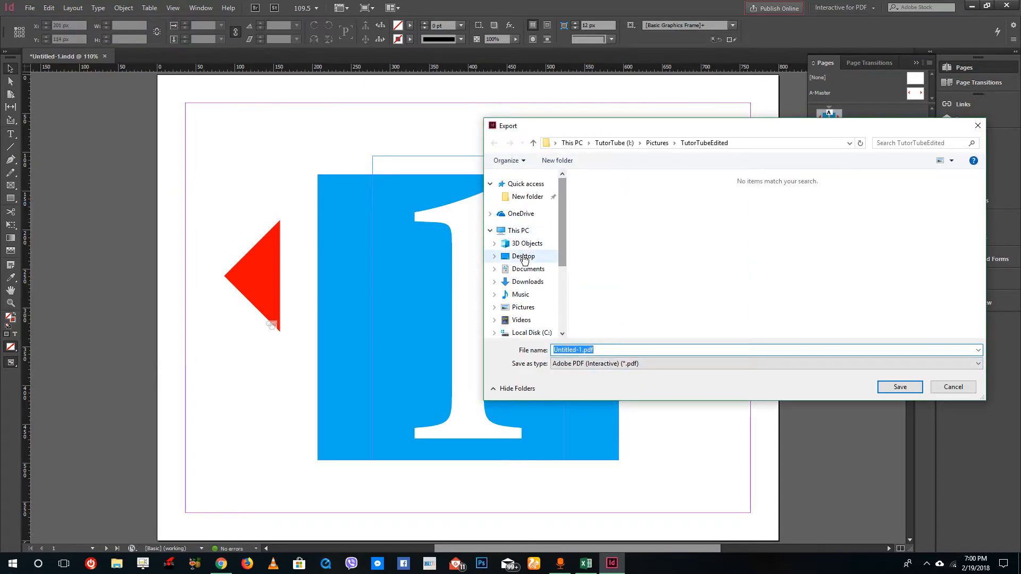
{"action": "left_click", "coordinate": [523, 255]}
{"action": "left_click", "coordinate": [903, 384]}
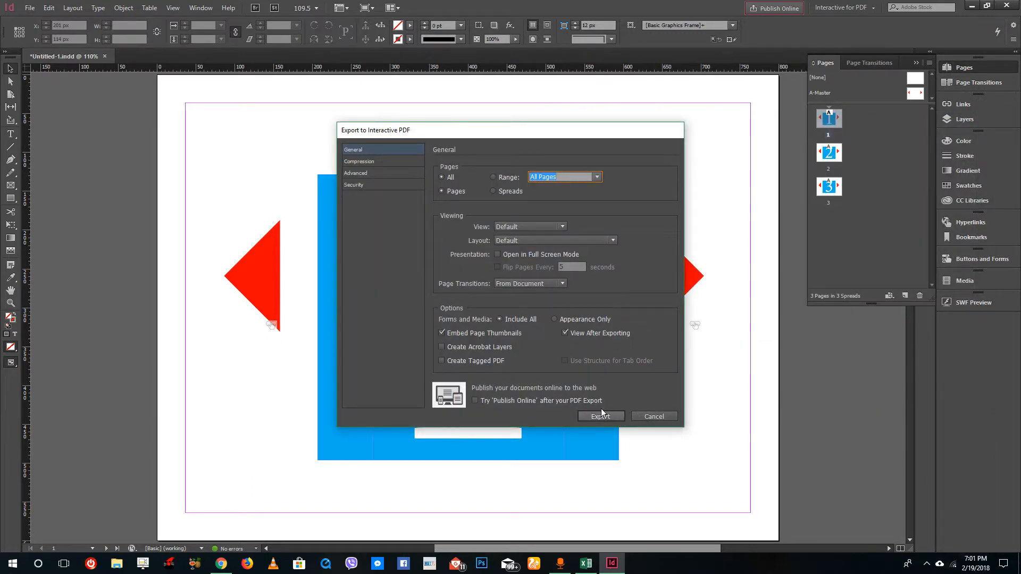
{"action": "left_click", "coordinate": [614, 420]}
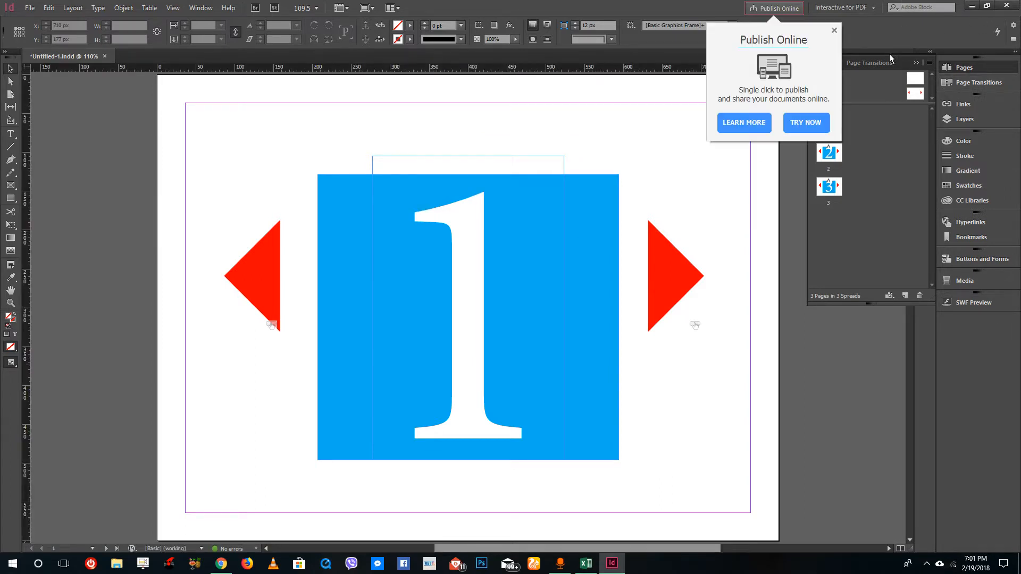
Step: Switch to the exported PDF in Adobe Reader, test the next and previous arrow buttons across the pages, and close it
{"action": "left_click", "coordinate": [971, 5]}
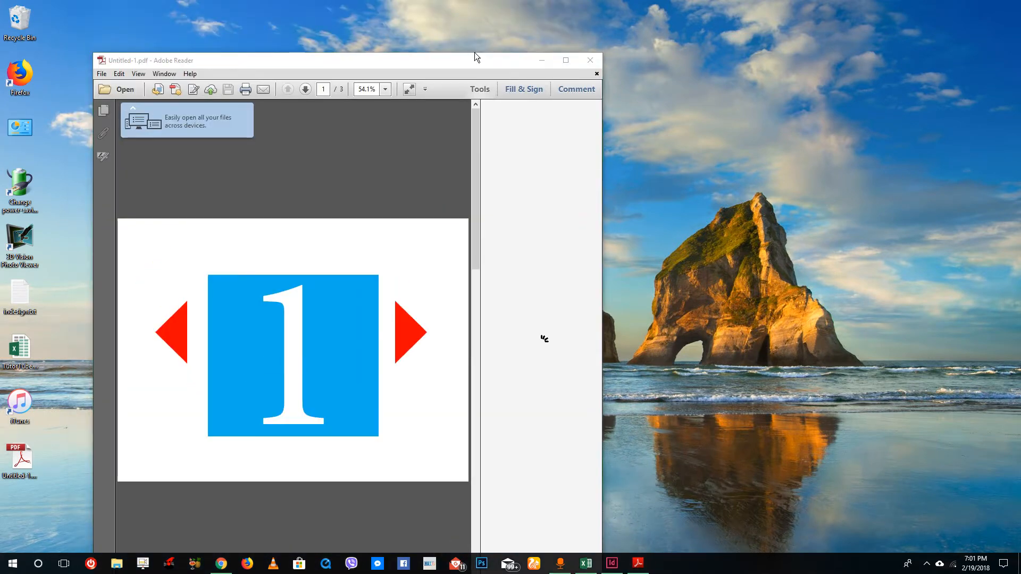
{"action": "left_click", "coordinate": [573, 22]}
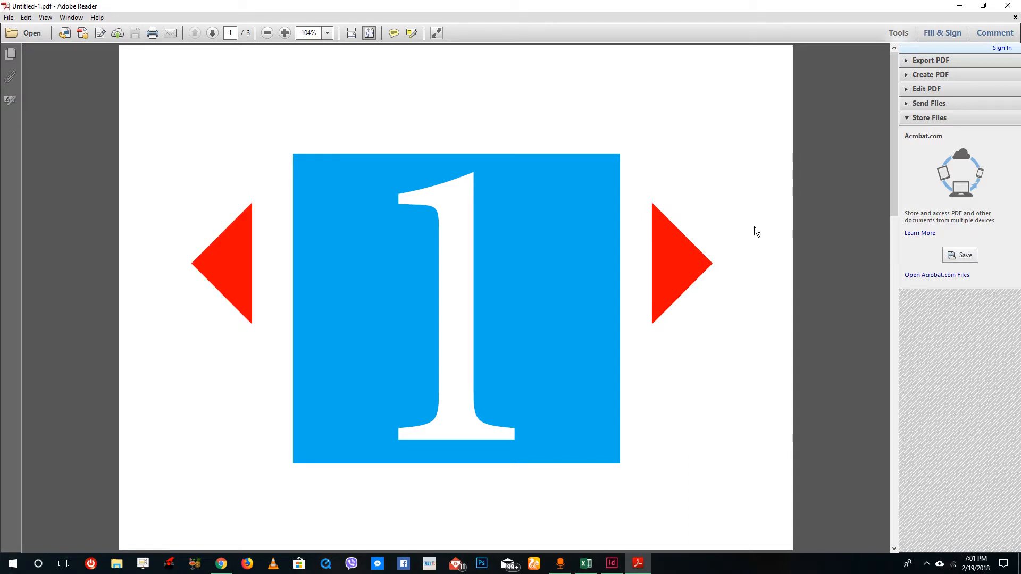
{"action": "left_click", "coordinate": [695, 277]}
{"action": "left_click", "coordinate": [683, 273]}
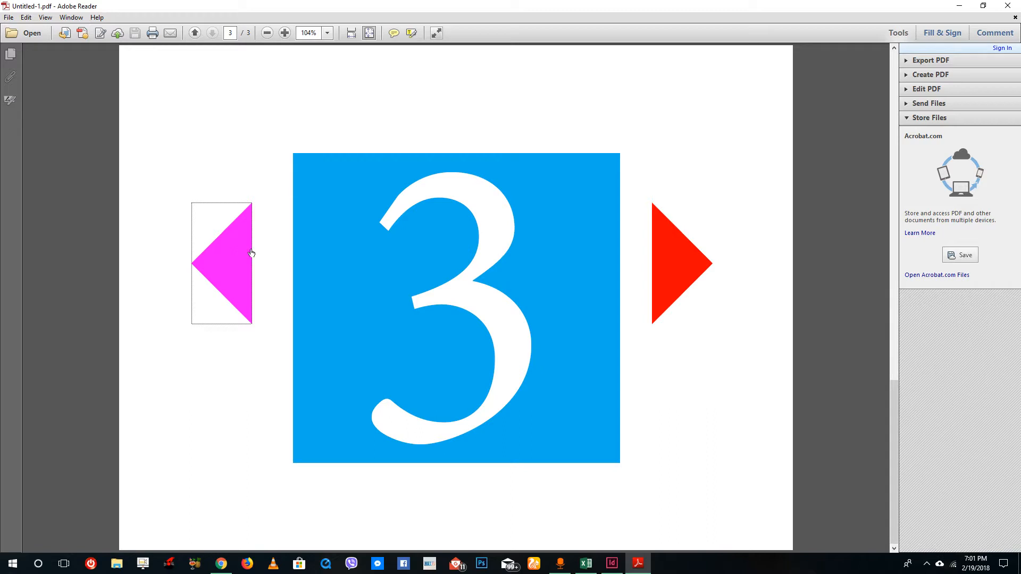
{"action": "left_click", "coordinate": [661, 251]}
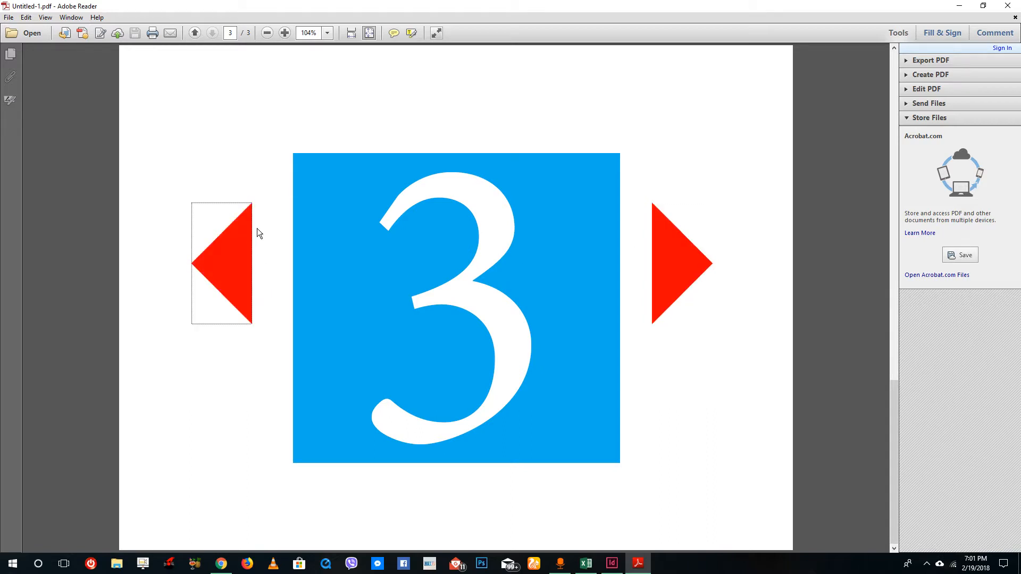
{"action": "left_click_drag", "start_coordinate": [894, 383], "coordinate": [902, 189]}
{"action": "left_click", "coordinate": [228, 270]}
{"action": "left_click", "coordinate": [1008, 5]}
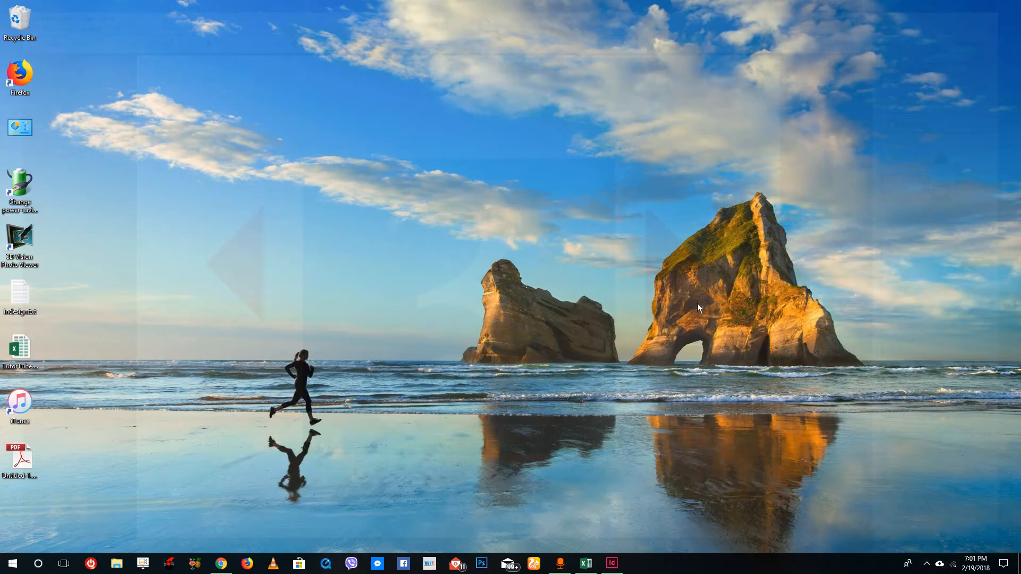
Step: Switch back to InDesign and show the button settings of the left arrow on A-Master
{"action": "left_click", "coordinate": [616, 567]}
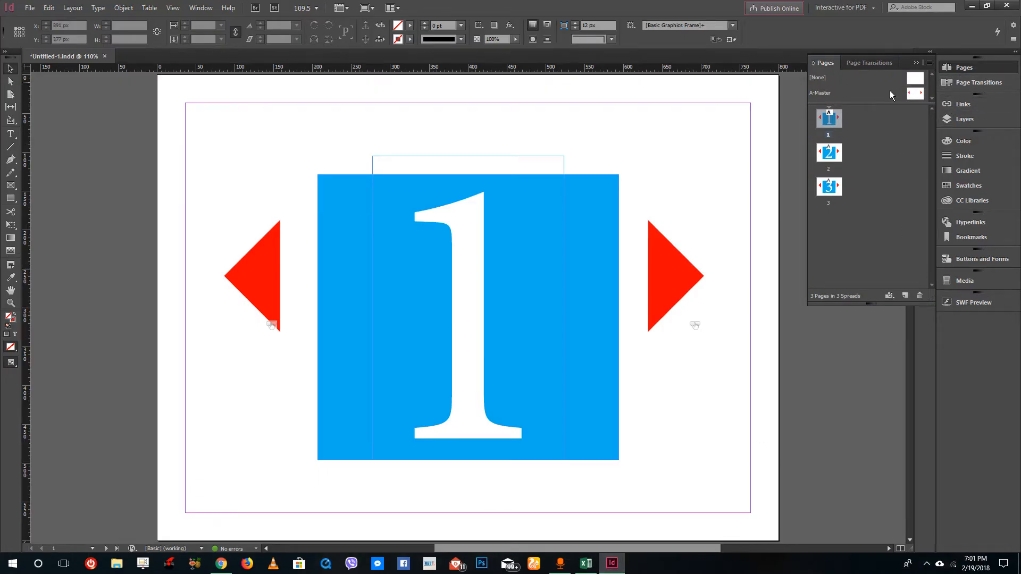
{"action": "double_click", "coordinate": [915, 95]}
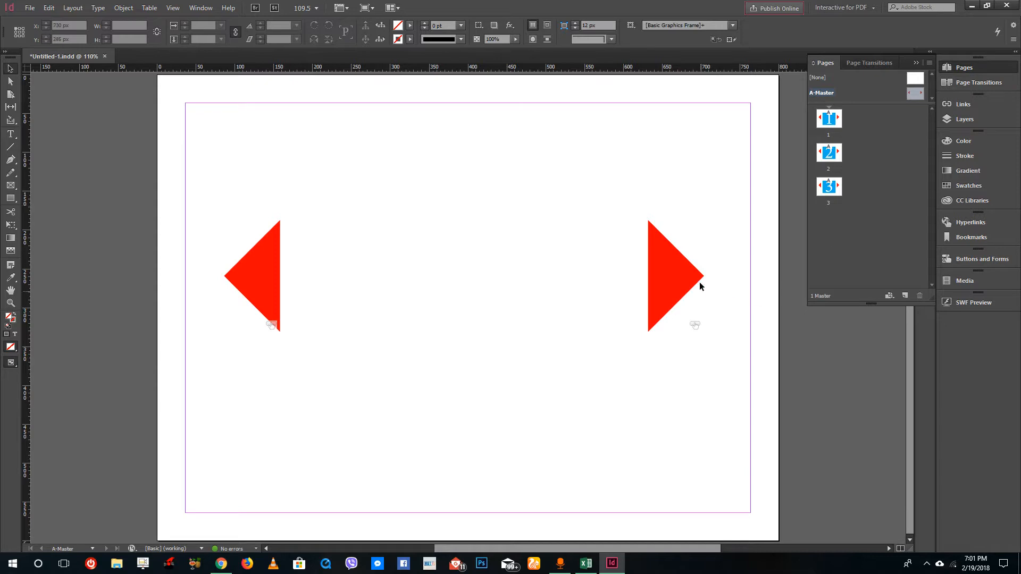
{"action": "left_click", "coordinate": [257, 269]}
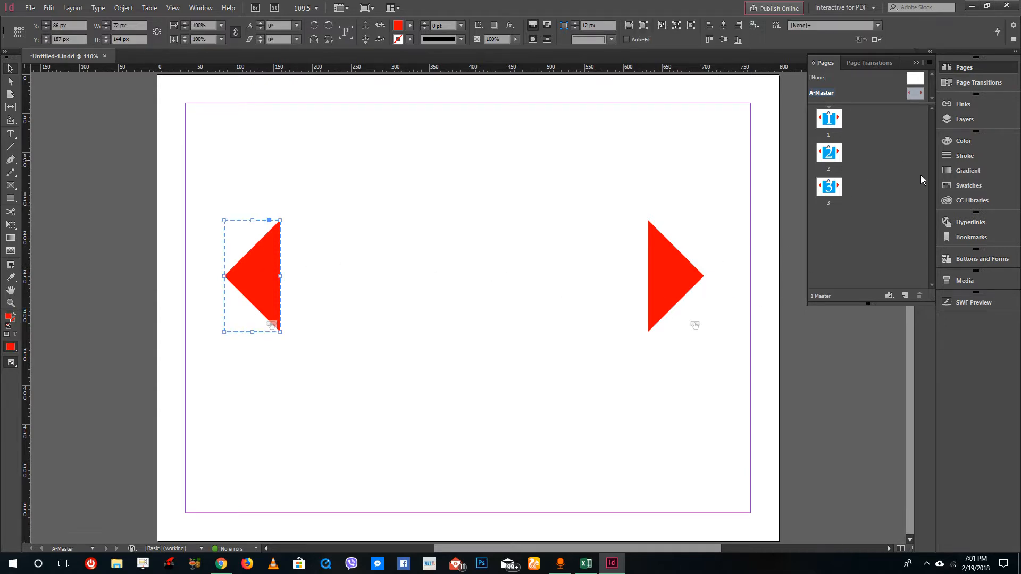
{"action": "left_click", "coordinate": [977, 259]}
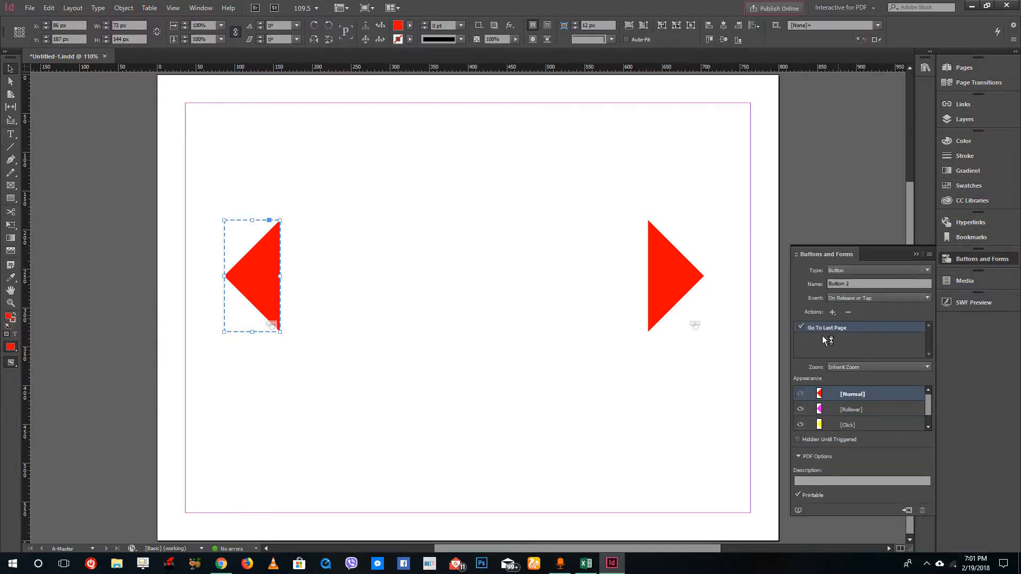
Step: Replace the left arrow button's Go To Last Page action with Go To Previous Page
{"action": "left_click", "coordinate": [800, 327]}
{"action": "left_click", "coordinate": [848, 312]}
{"action": "left_click", "coordinate": [486, 296]}
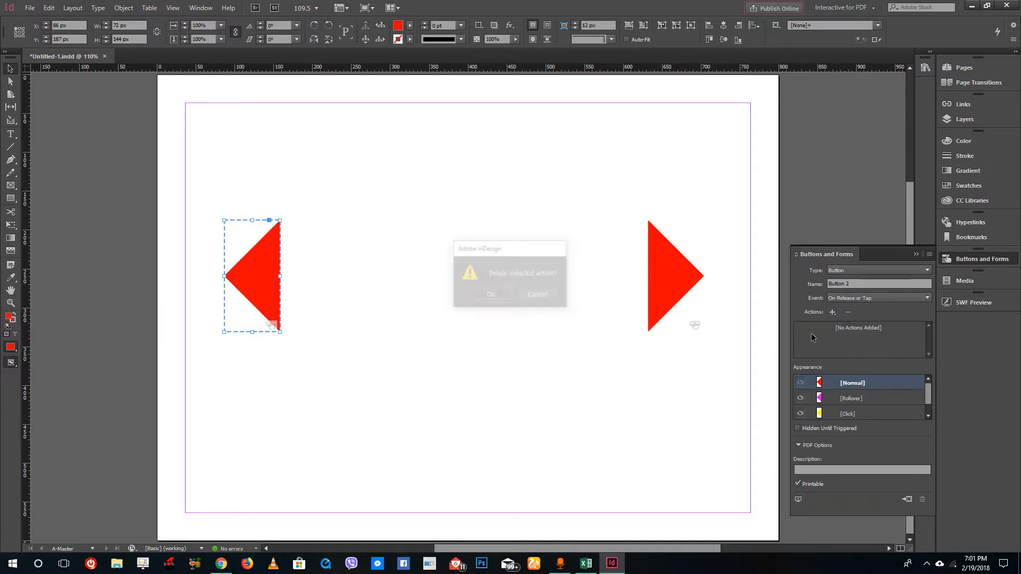
{"action": "left_click", "coordinate": [833, 313]}
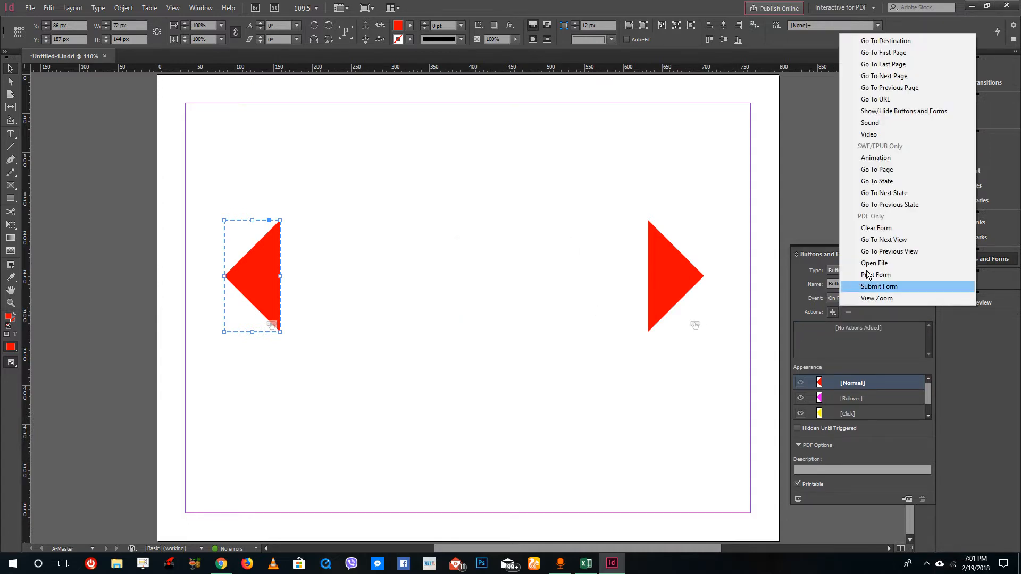
{"action": "left_click", "coordinate": [918, 88]}
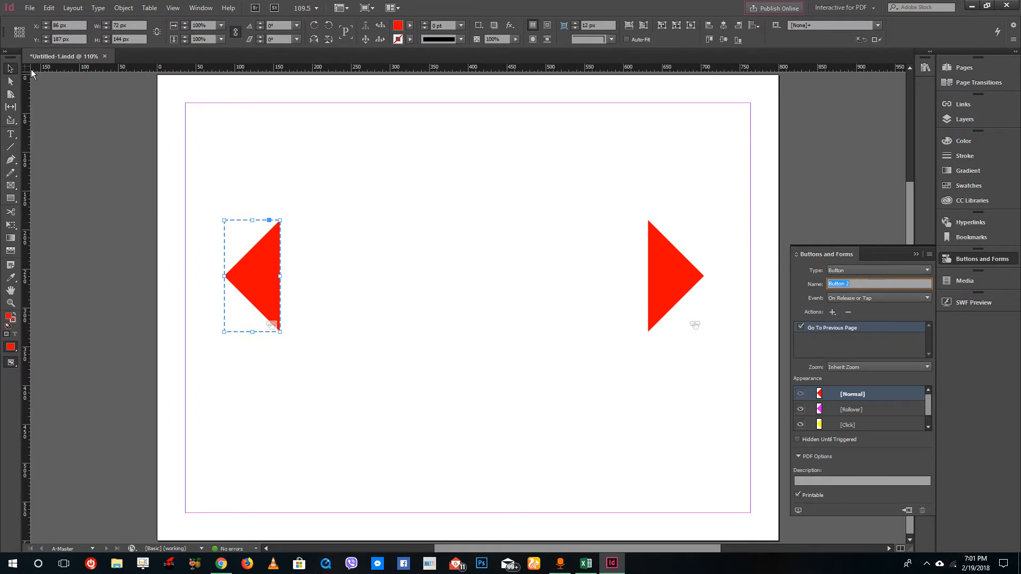
Step: Export all pages to the Desktop as an interactive PDF again, overwriting the existing Untitled-1.pdf
{"action": "left_click", "coordinate": [30, 7]}
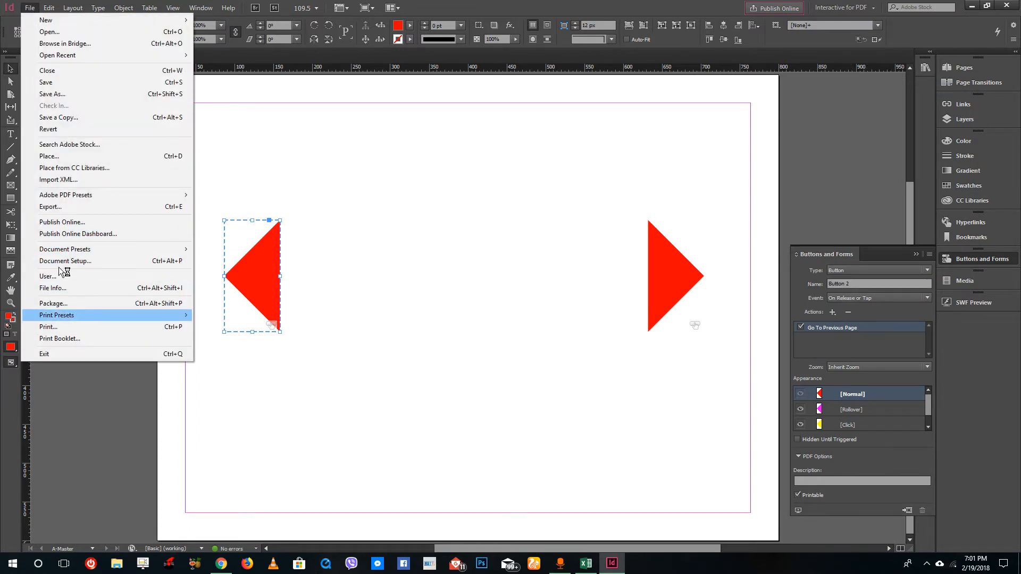
{"action": "left_click", "coordinate": [71, 207]}
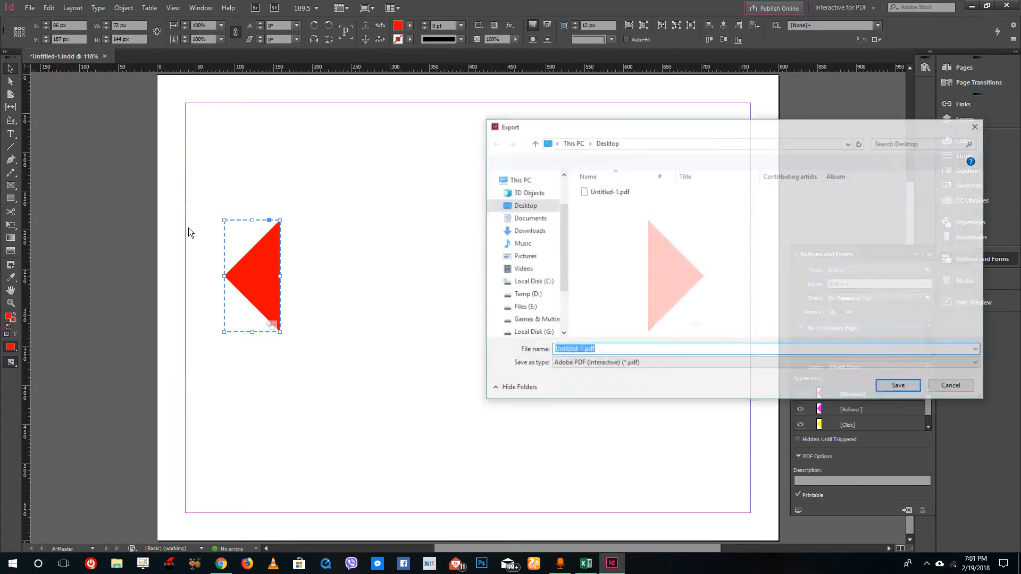
{"action": "left_click", "coordinate": [595, 195]}
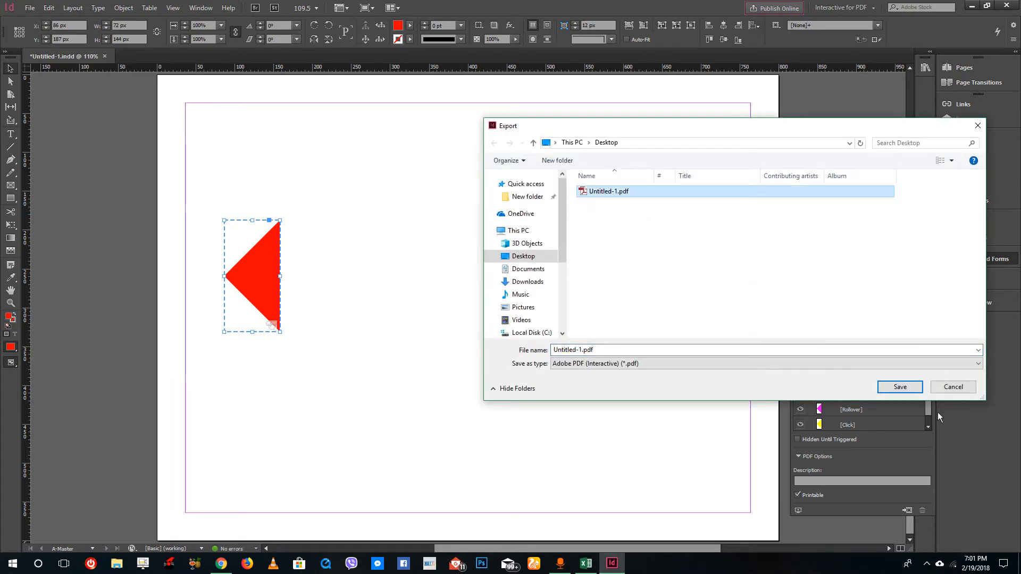
{"action": "left_click", "coordinate": [902, 393]}
{"action": "left_click", "coordinate": [551, 284]}
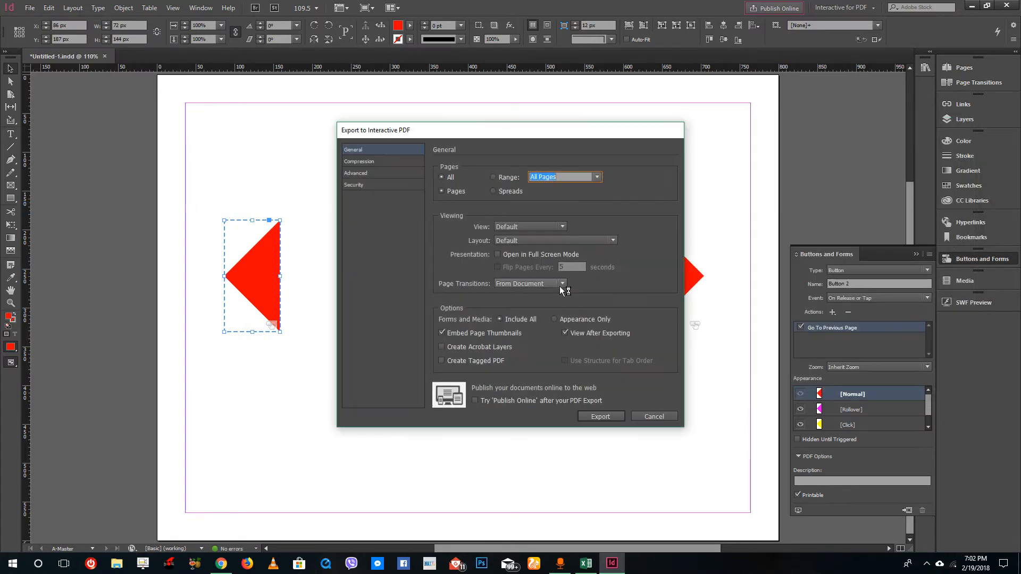
{"action": "left_click", "coordinate": [600, 417]}
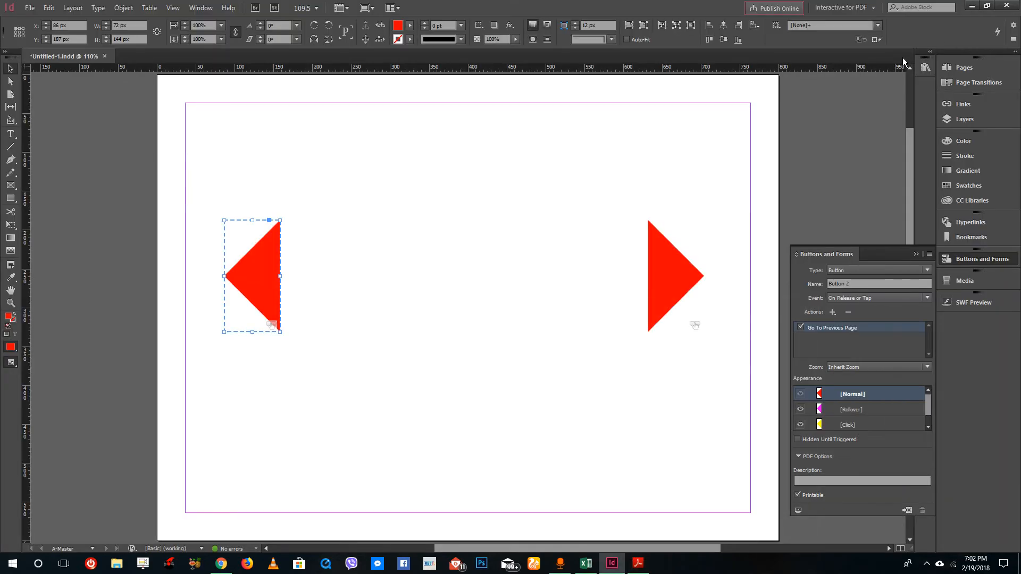
Step: Switch to the exported PDF in Adobe Reader, page repeatedly forward and back with both arrow buttons to test them, and close it
{"action": "left_click", "coordinate": [638, 562]}
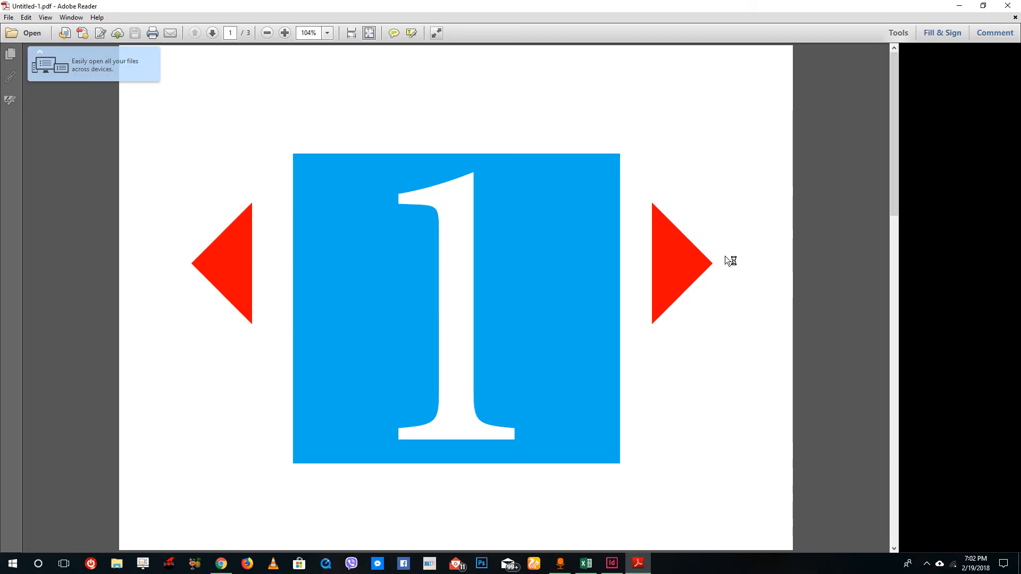
{"action": "left_click", "coordinate": [667, 257]}
{"action": "left_click", "coordinate": [669, 259]}
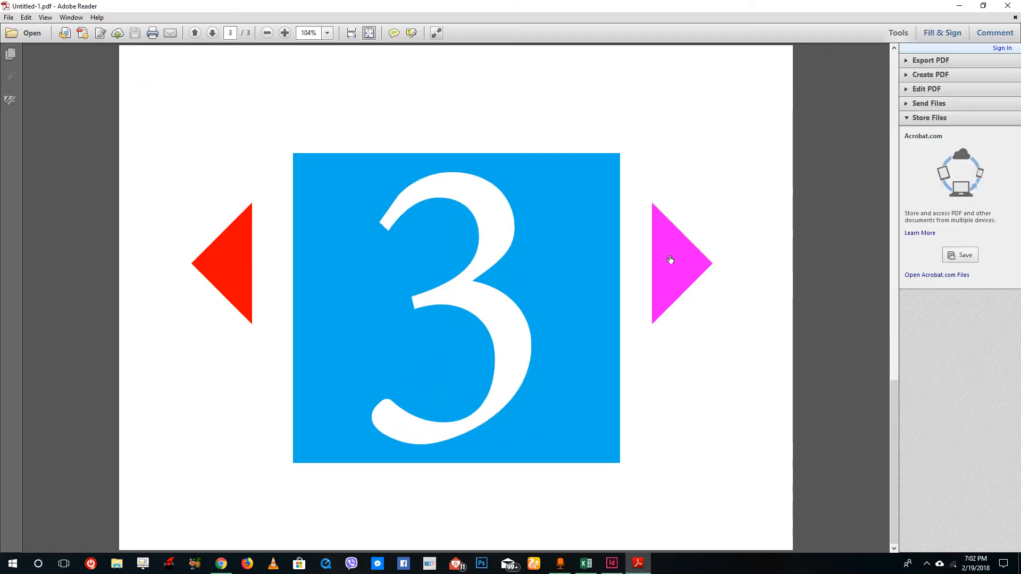
{"action": "left_click", "coordinate": [223, 269]}
{"action": "left_click", "coordinate": [223, 269]}
{"action": "left_click", "coordinate": [680, 275]}
{"action": "left_click", "coordinate": [679, 275]}
{"action": "left_click", "coordinate": [239, 269]}
{"action": "left_click", "coordinate": [239, 269]}
{"action": "left_click", "coordinate": [682, 269]}
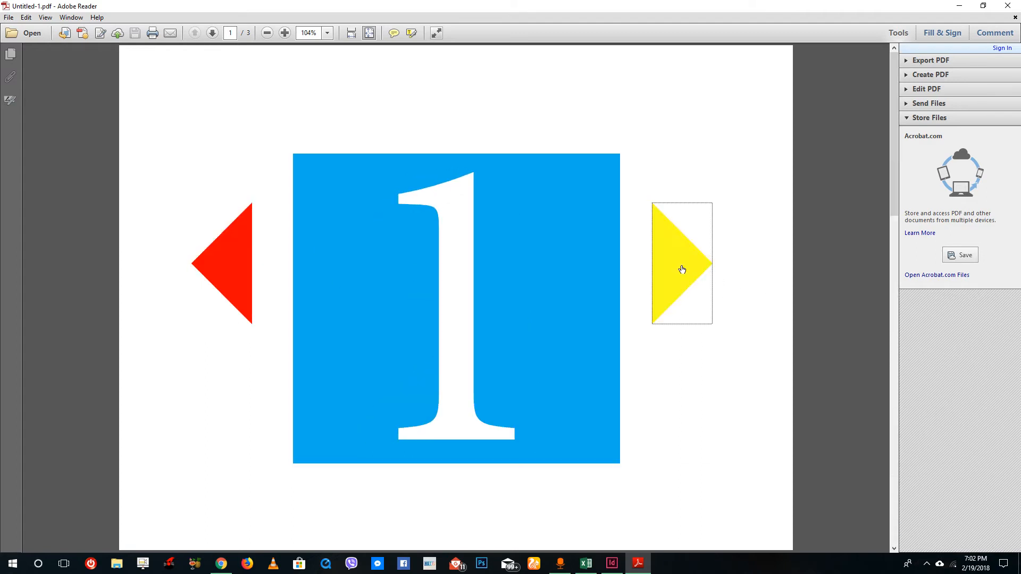
{"action": "left_click", "coordinate": [682, 270]}
{"action": "left_click", "coordinate": [217, 264]}
{"action": "left_click", "coordinate": [217, 262]}
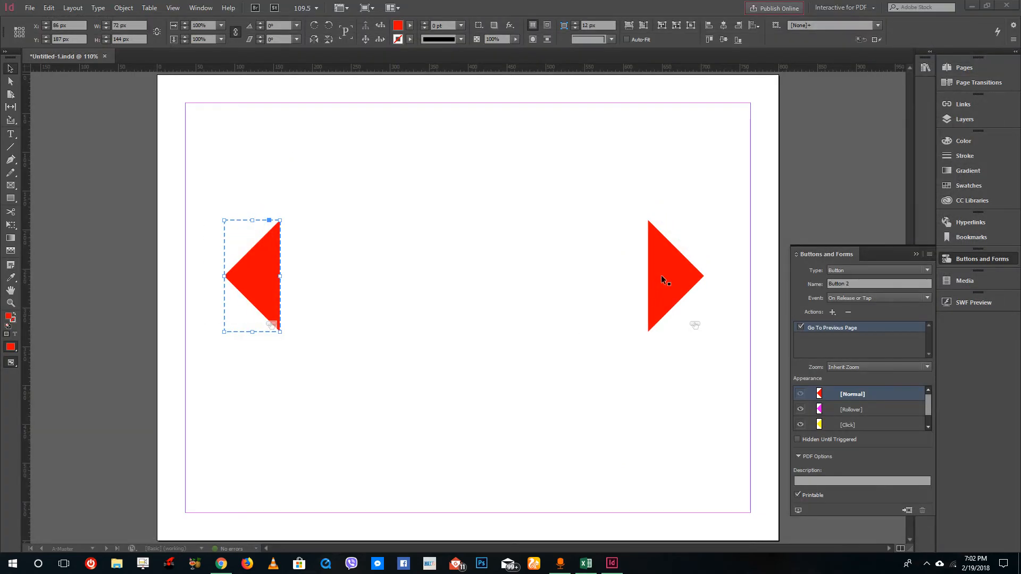
Step: Select the right arrow on A-Master in InDesign and examine its available button types and its event options
{"action": "left_click", "coordinate": [661, 276]}
{"action": "left_click", "coordinate": [864, 272]}
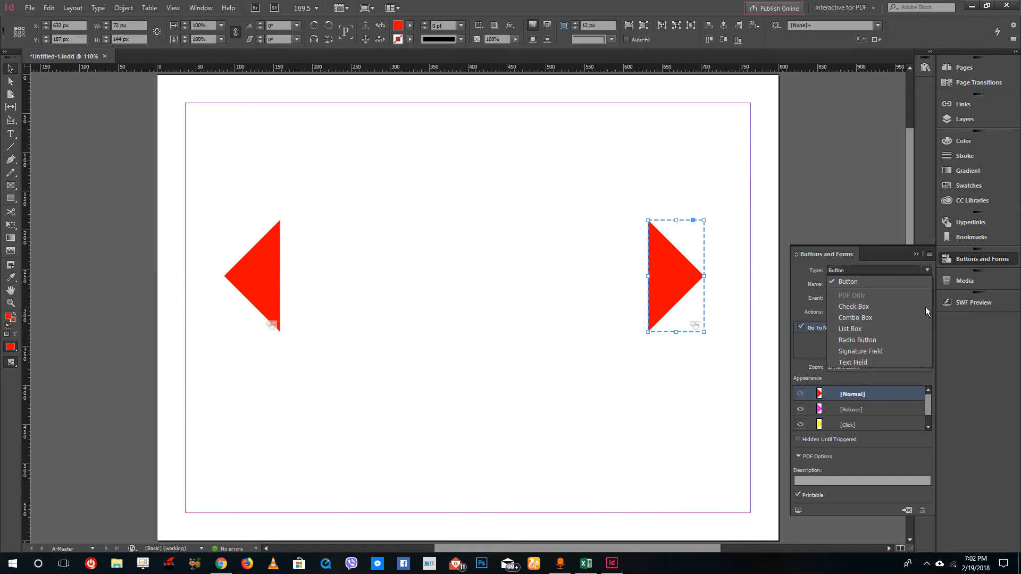
{"action": "left_click", "coordinate": [956, 343]}
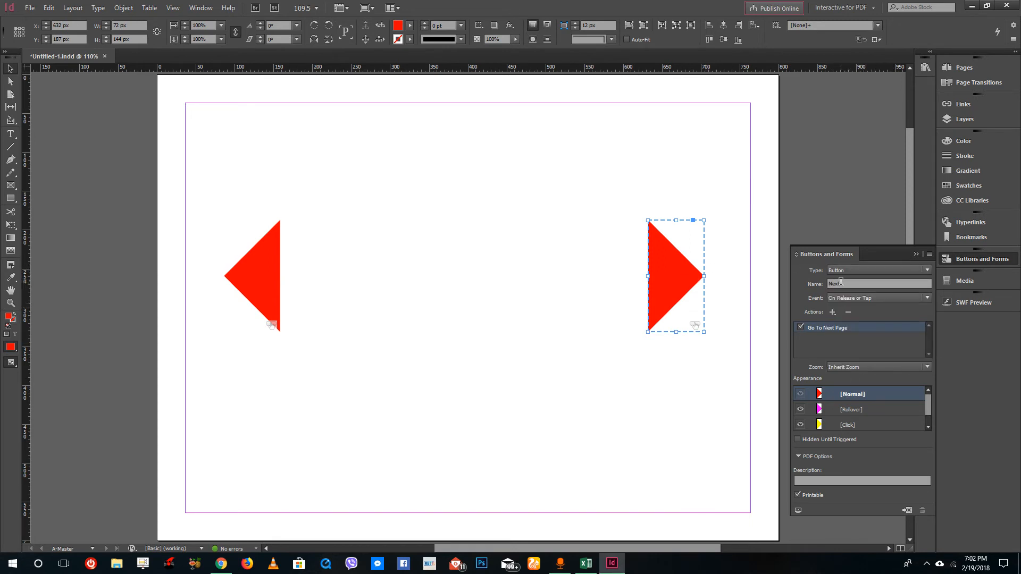
{"action": "left_click", "coordinate": [877, 298]}
{"action": "left_click", "coordinate": [875, 298]}
Step: Try converting the right arrow button to a Check Box, and undo the conversion
{"action": "left_click", "coordinate": [844, 272]}
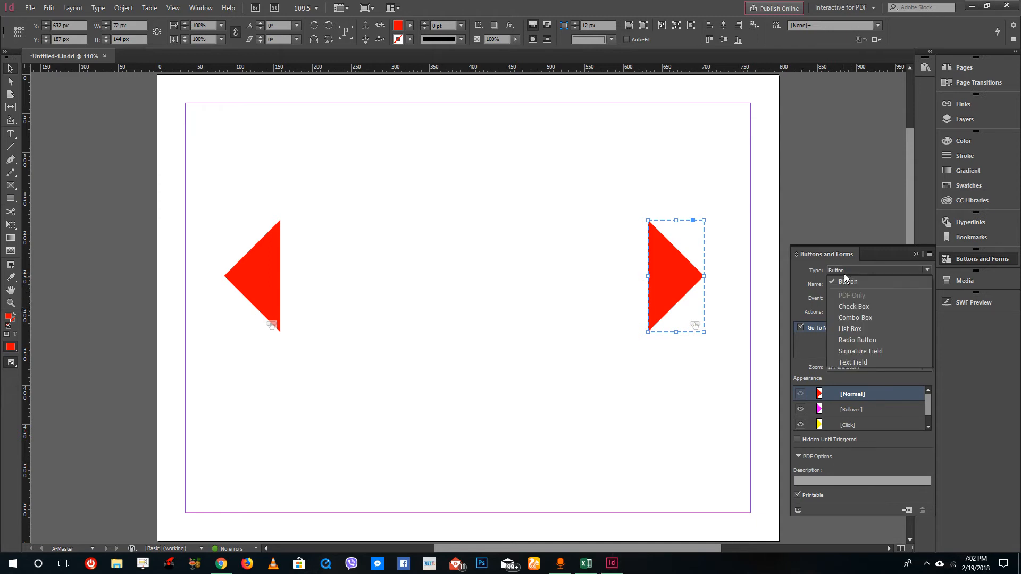
{"action": "left_click", "coordinate": [883, 307]}
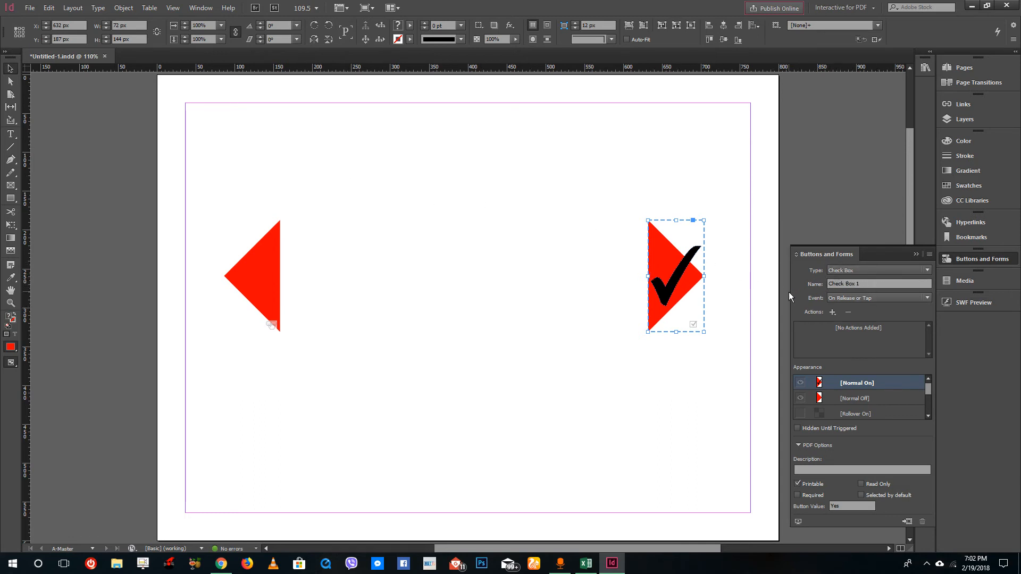
{"action": "key", "text": "ctrl+z"}
Step: Try the List Box type on the right arrow, and set its type back to Button
{"action": "left_click", "coordinate": [862, 271]}
{"action": "left_click", "coordinate": [869, 339]}
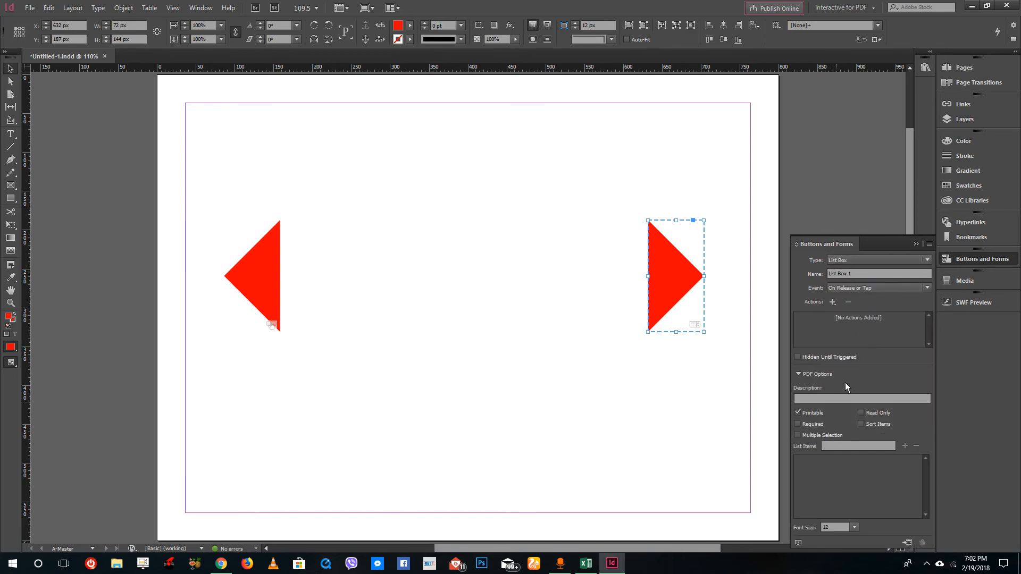
{"action": "left_click", "coordinate": [857, 261]}
{"action": "left_click", "coordinate": [840, 280]}
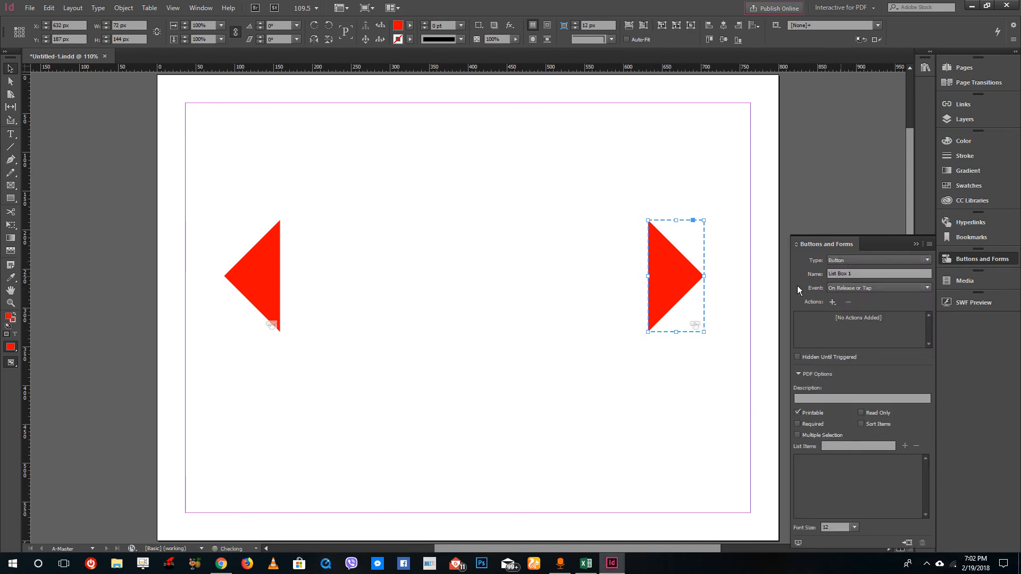